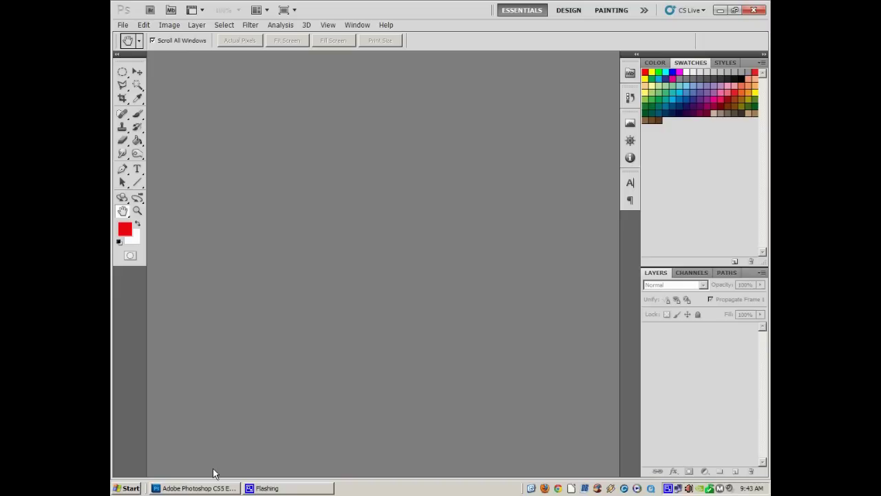
Open devilgirl.jpg from the File > Open Recent list.
left_click(124, 26)
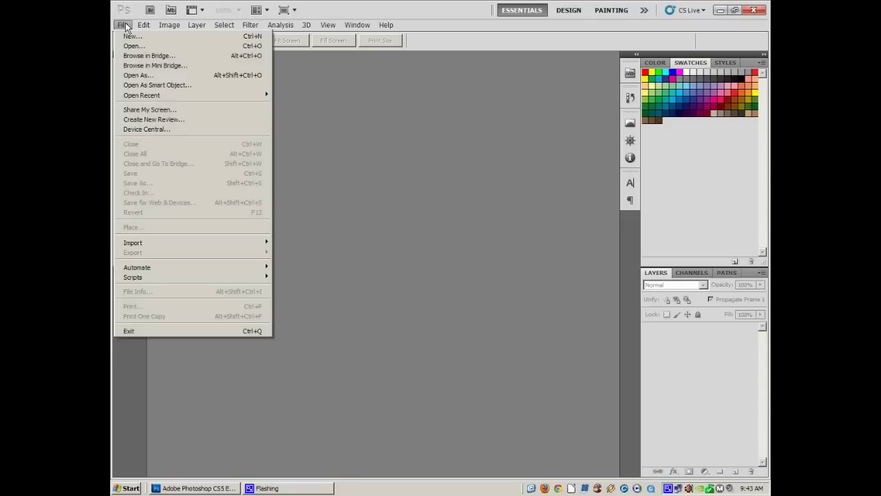
mouse_move(150, 97)
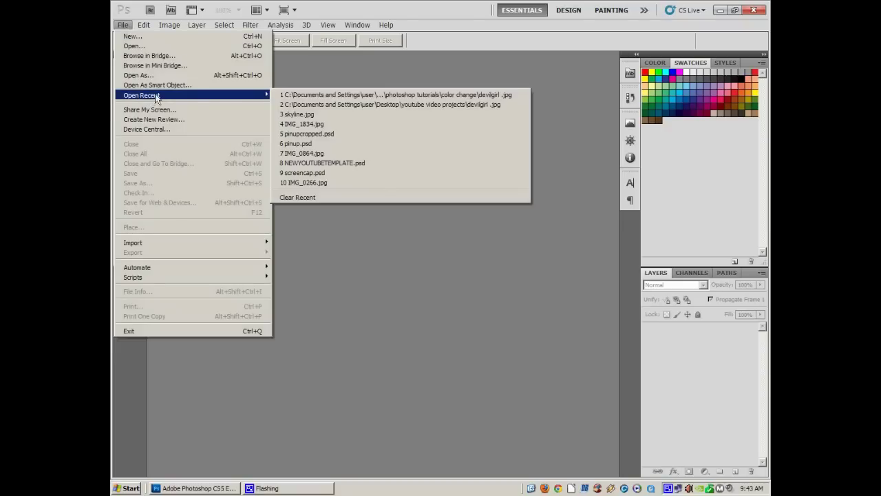
left_click(330, 94)
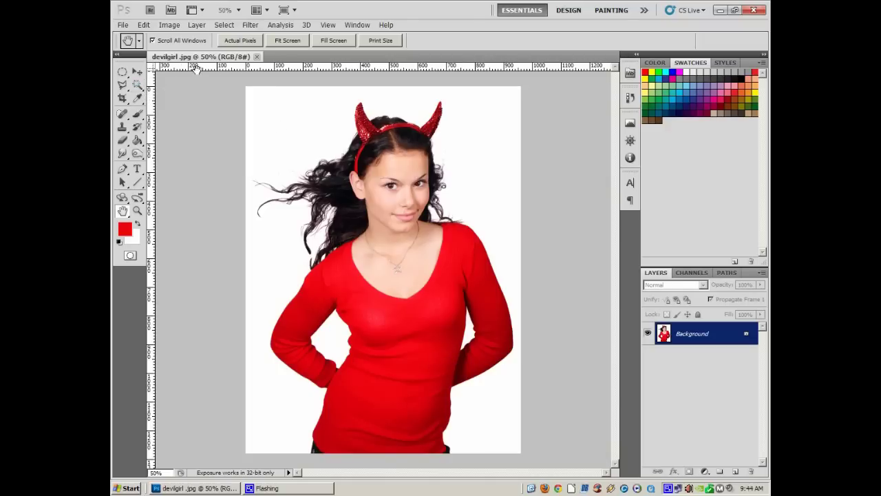
Bring up the Select menu's commands for the devilgirl.jpg photo.
left_click(224, 26)
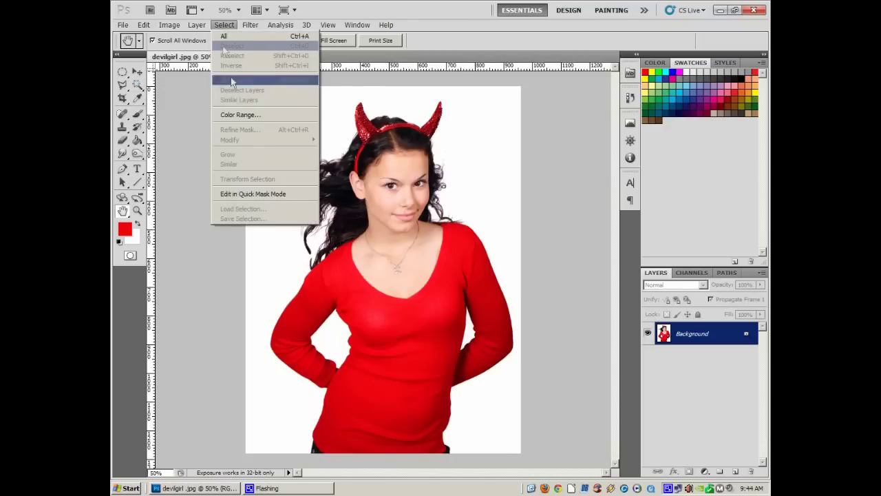
left_click(327, 25)
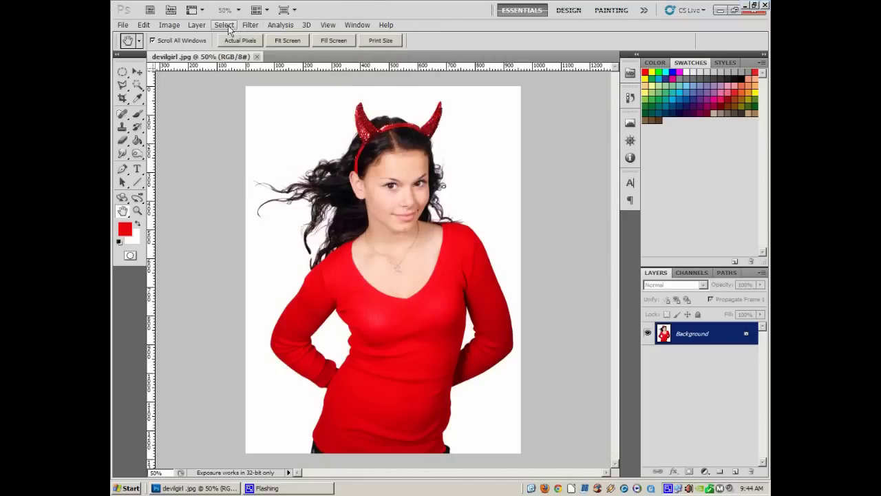
left_click(224, 25)
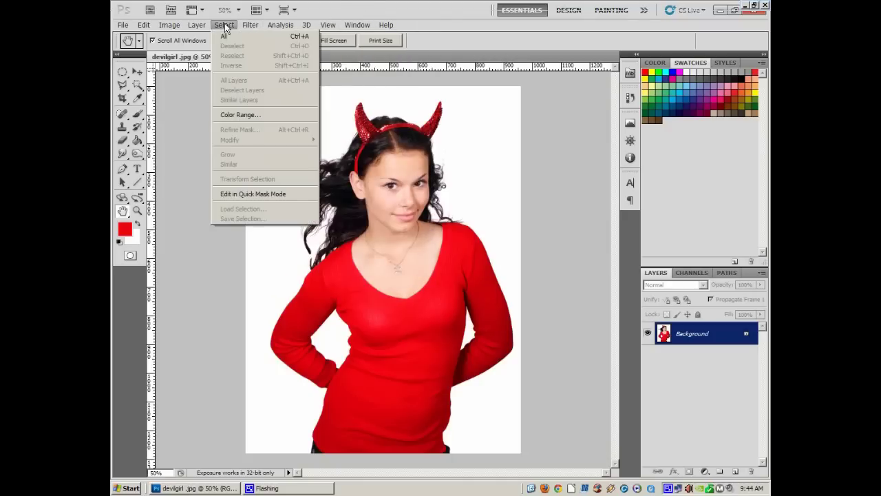
left_click(241, 114)
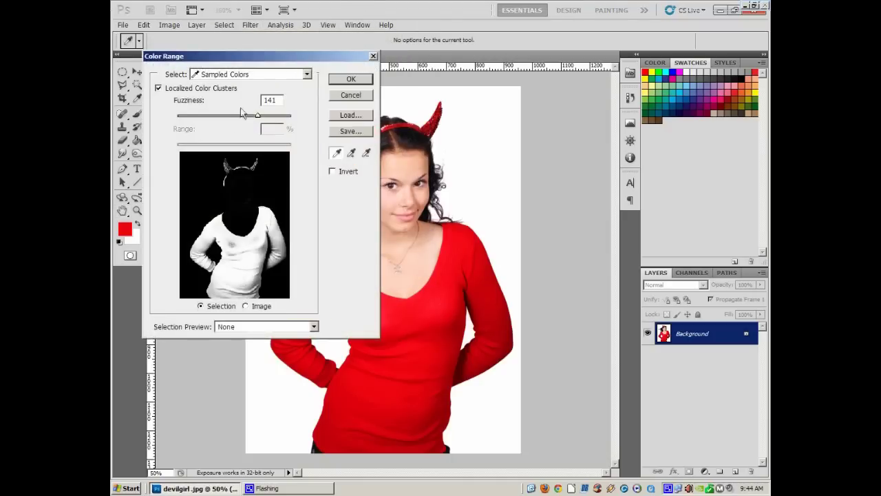
left_click(307, 75)
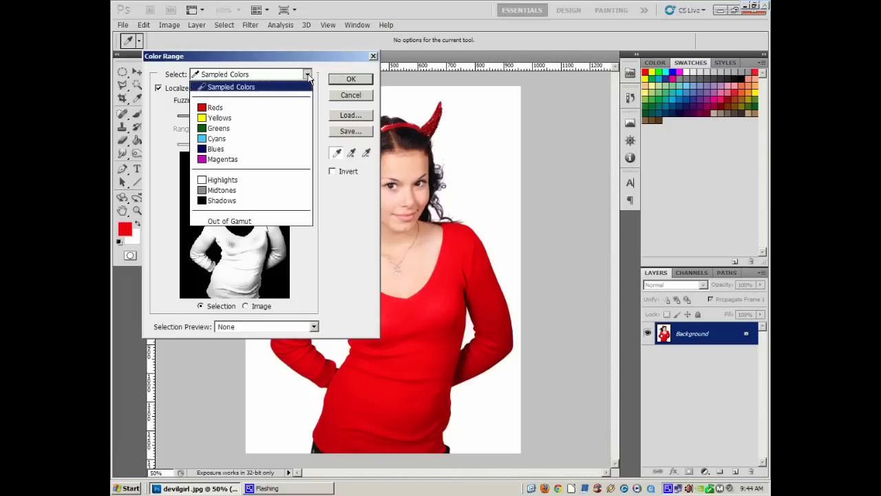
left_click(211, 108)
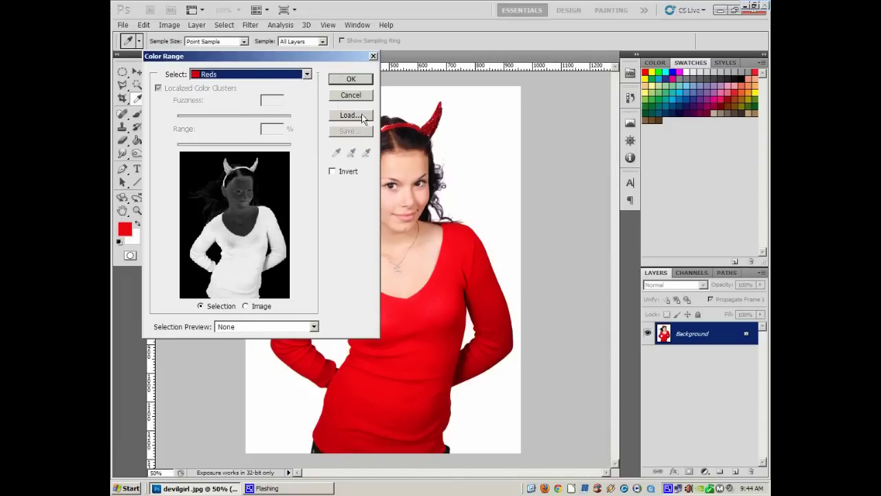
left_click(308, 75)
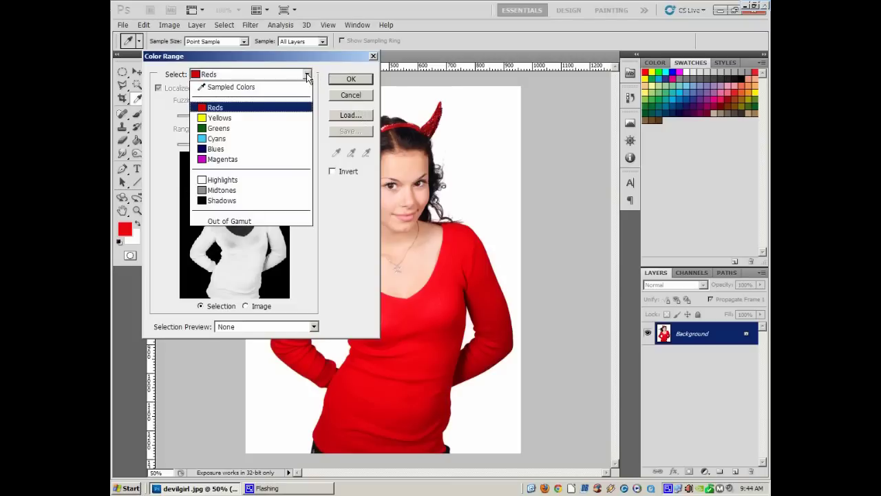
left_click(236, 88)
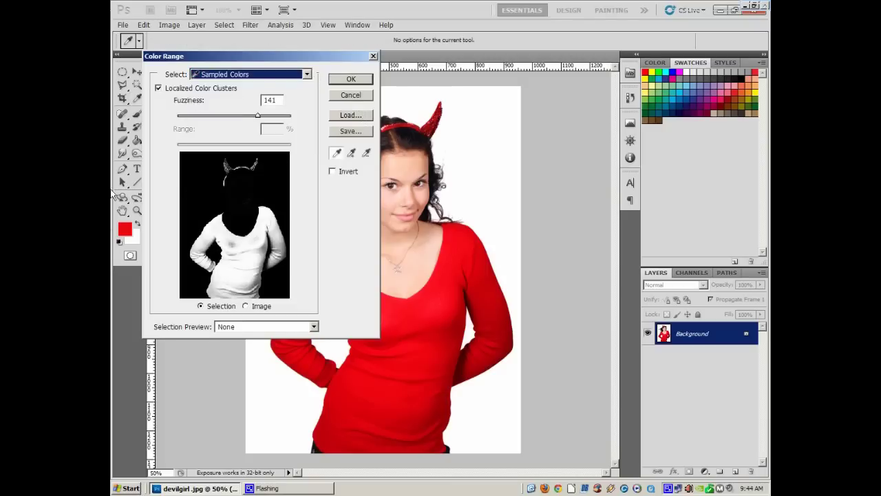
left_click(421, 317)
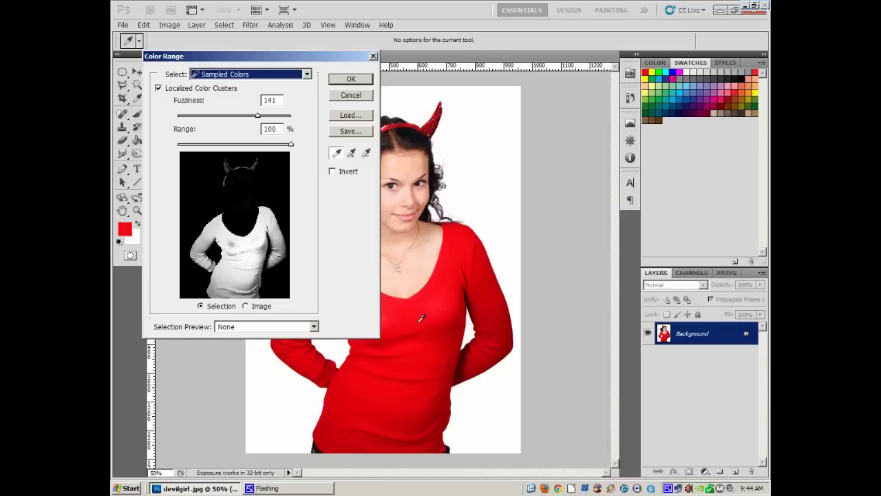
left_click(424, 360)
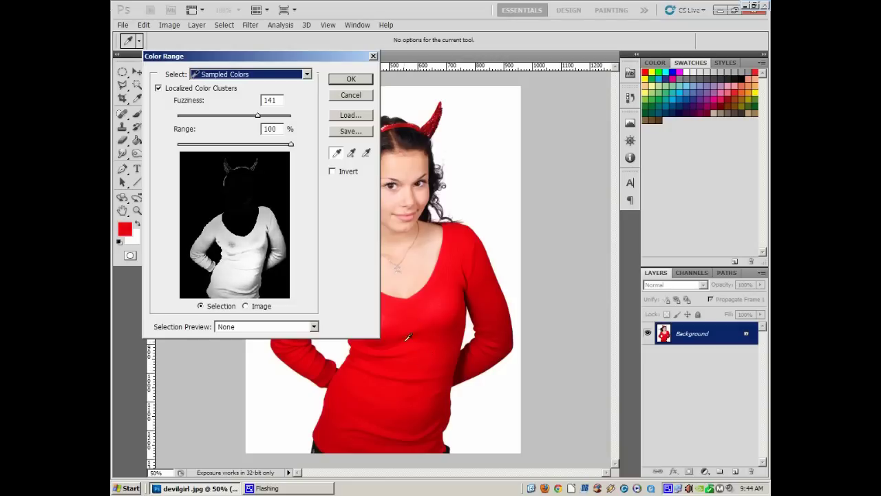
left_click(408, 316)
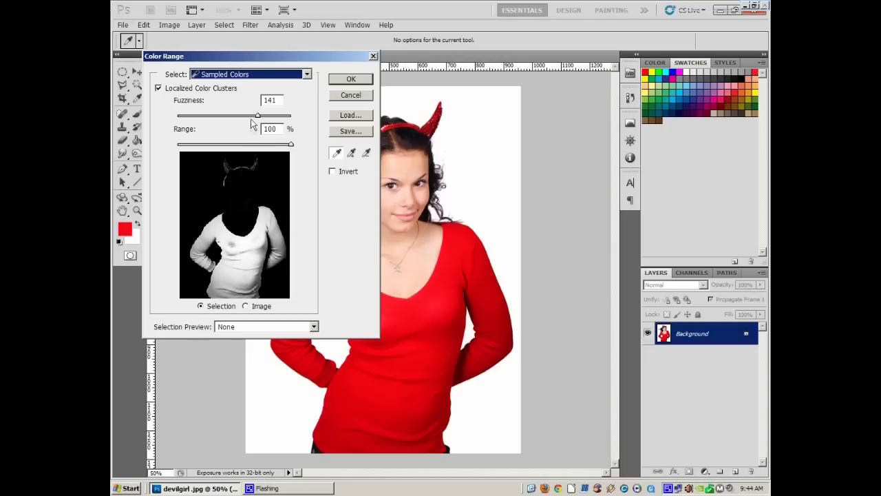
left_click_drag(260, 119, 298, 131)
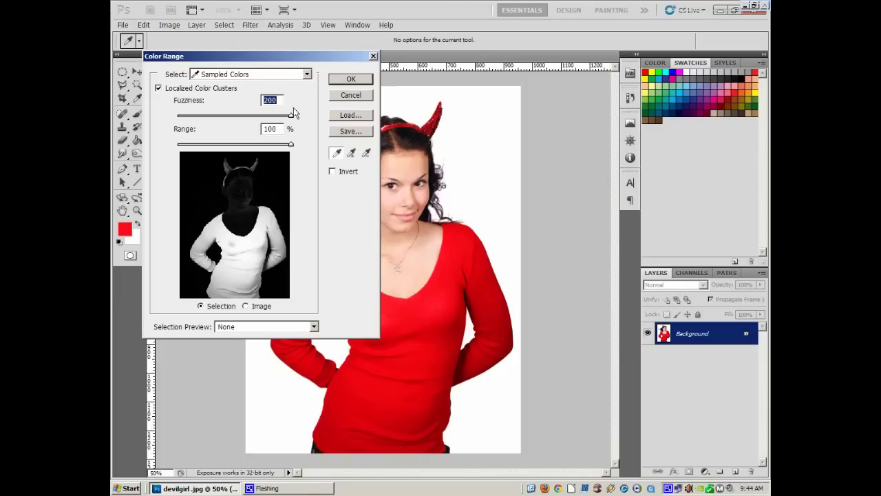
left_click_drag(293, 119, 261, 118)
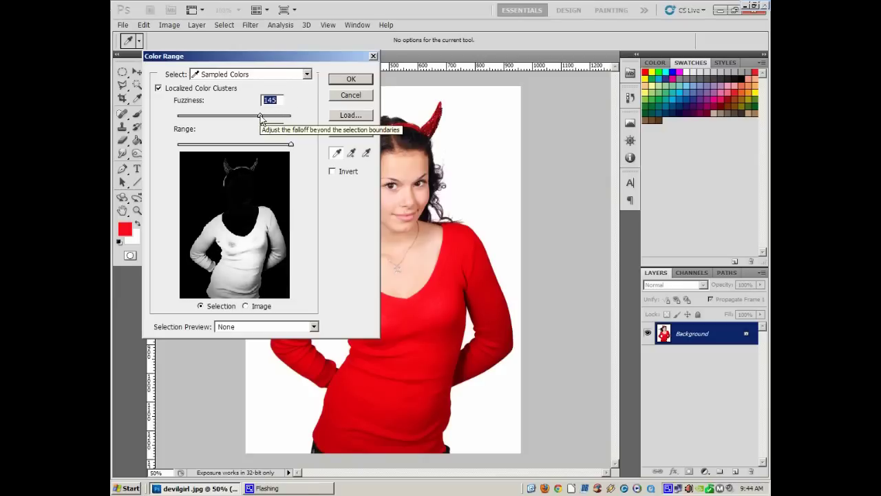
left_click(351, 95)
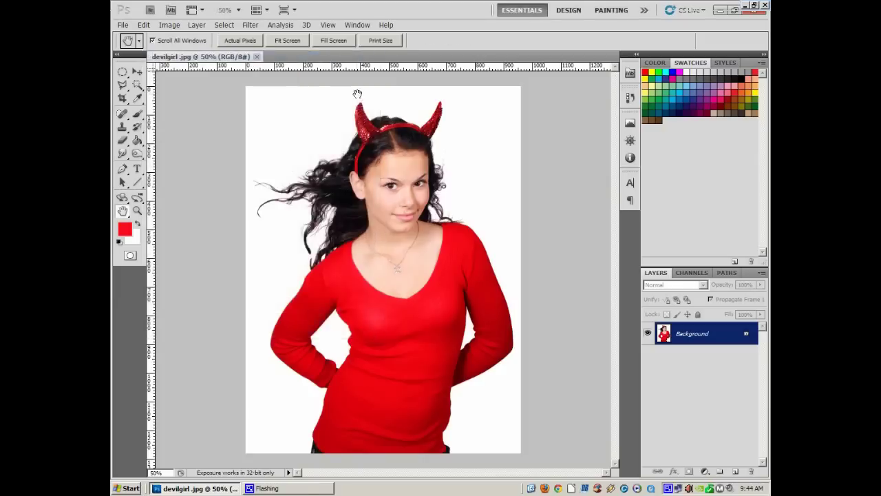
Select the red shirt with the Magic Wand at Tolerance 50, adding the leftover unselected patch.
left_click(138, 87)
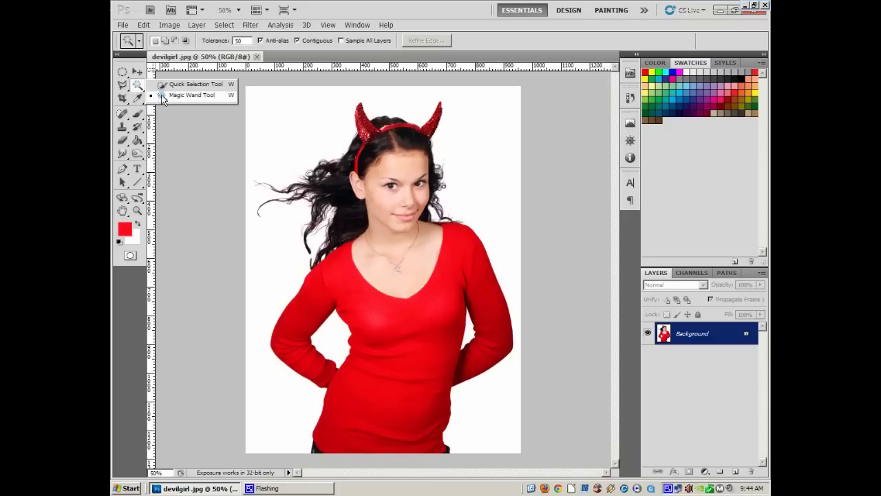
left_click(164, 98)
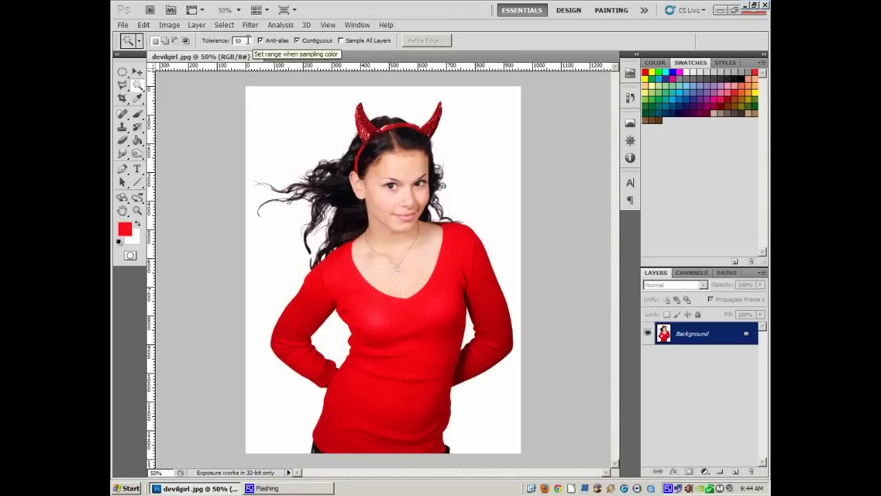
left_click(417, 345)
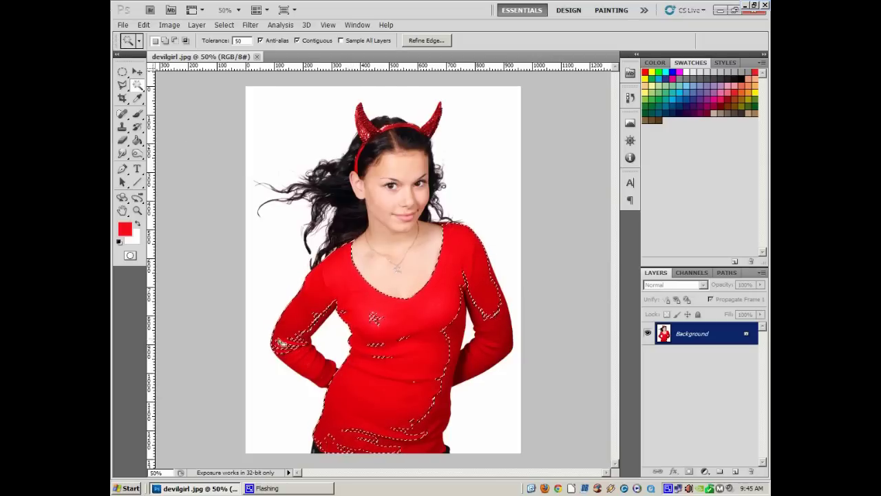
left_click_drag(137, 87, 157, 95)
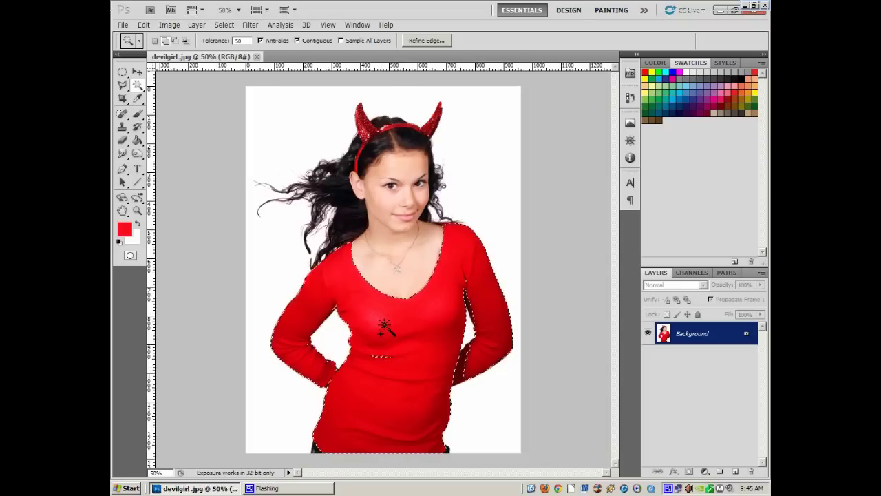
left_click(383, 356, "shift")
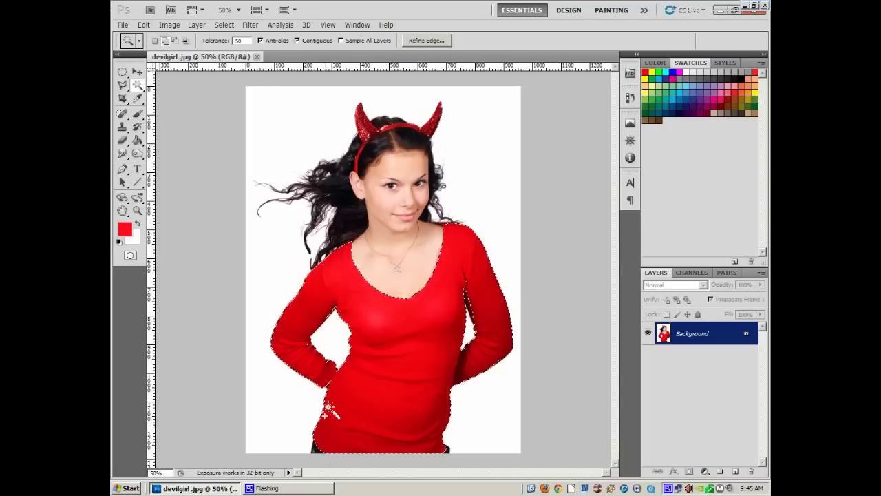
left_click(137, 211)
Zoom in on the left arm and hip, then pan up to inspect the neckline and shoulder edges.
left_click_drag(274, 317, 292, 370)
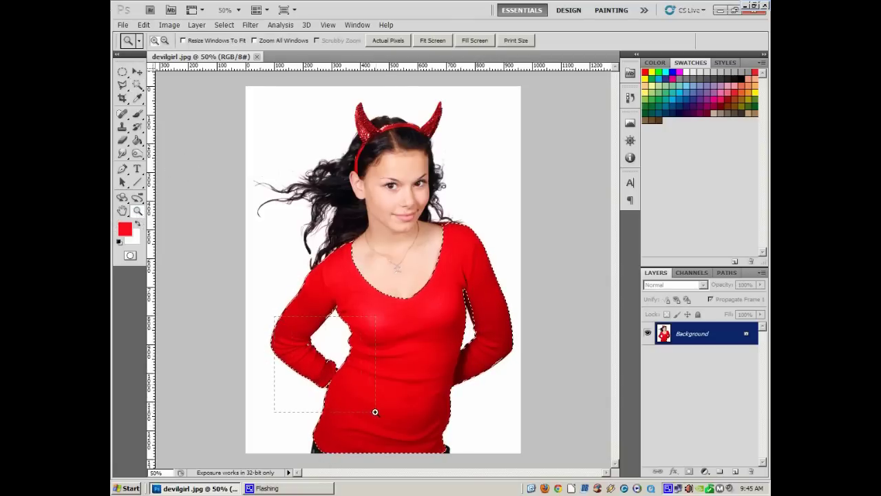
left_click_drag(375, 411, 374, 410)
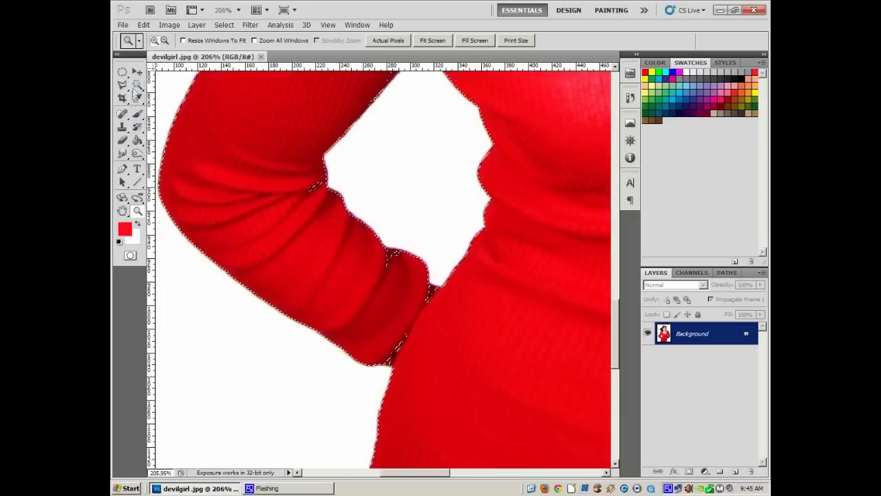
left_click(137, 86)
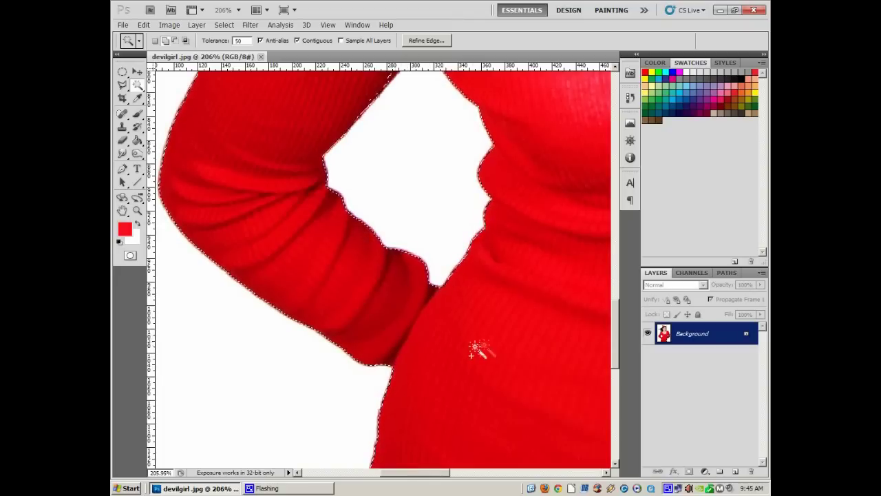
left_click_drag(424, 473, 511, 475)
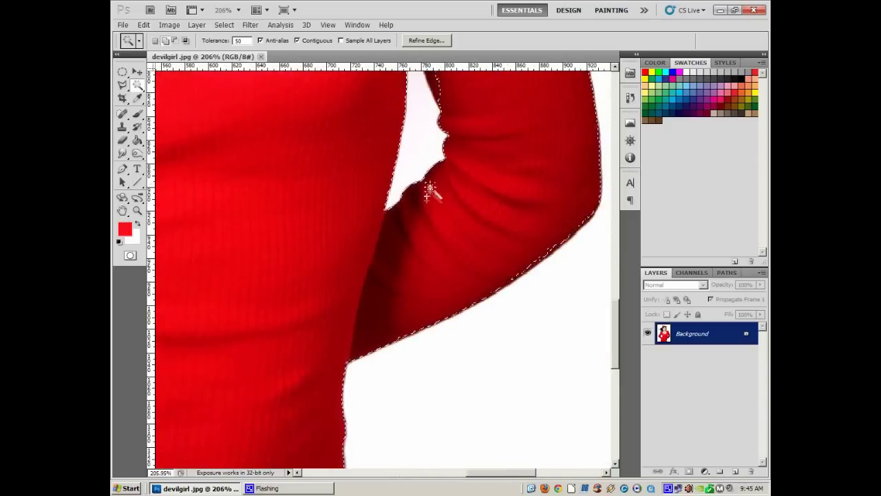
scroll(481, 193, "up", 3)
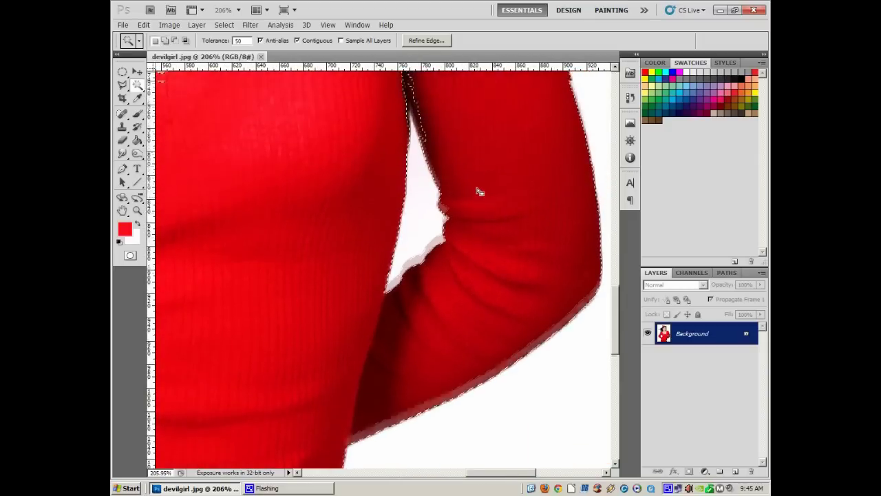
scroll(480, 192, "up", 5)
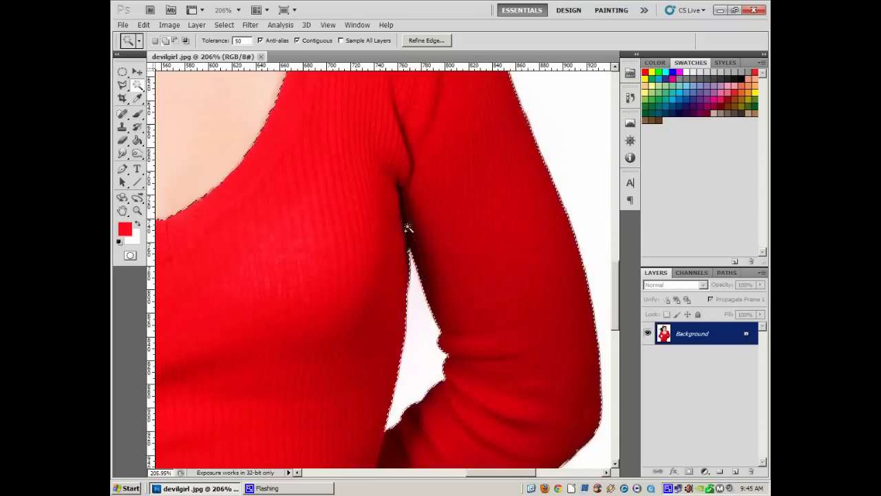
scroll(317, 222, "up", 6)
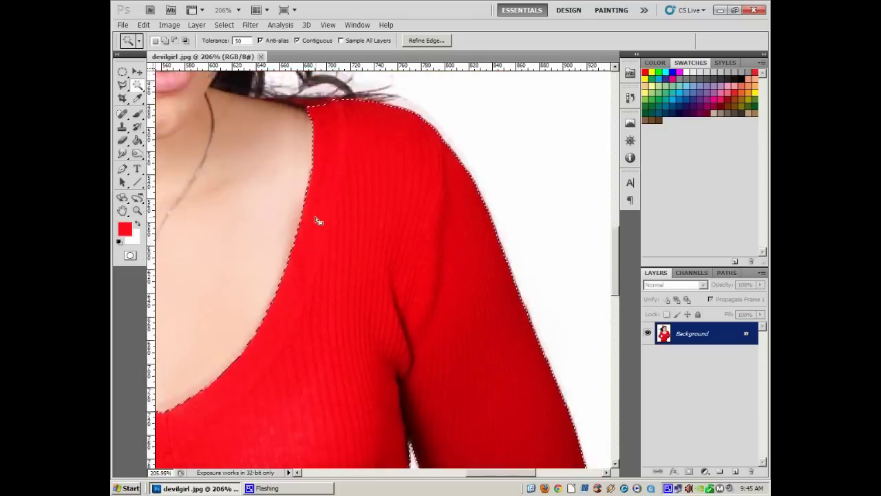
scroll(319, 221, "up", 4)
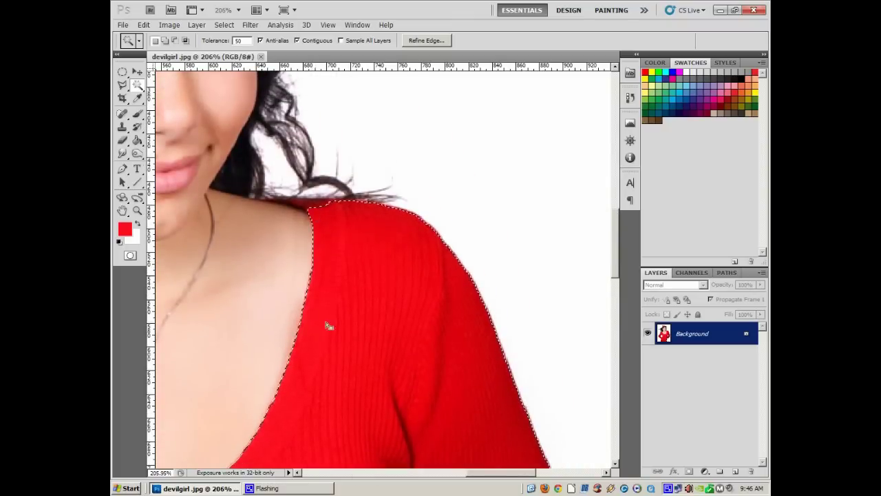
left_click_drag(510, 472, 440, 475)
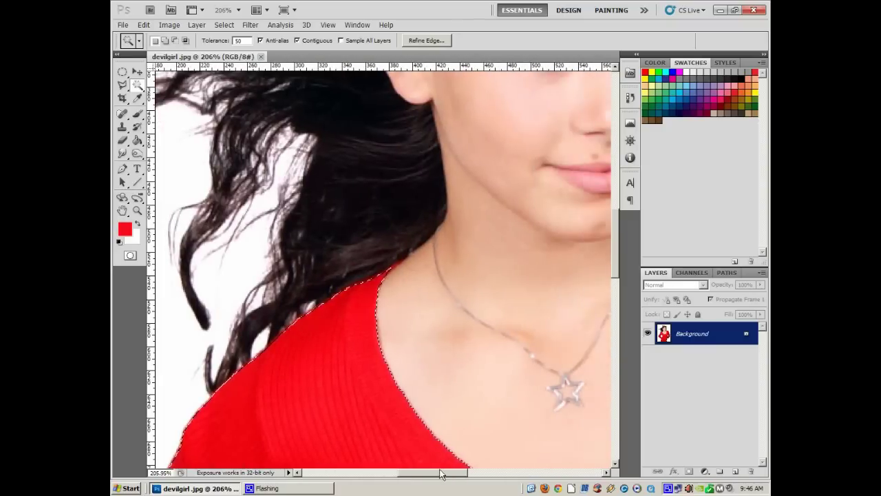
left_click(122, 86)
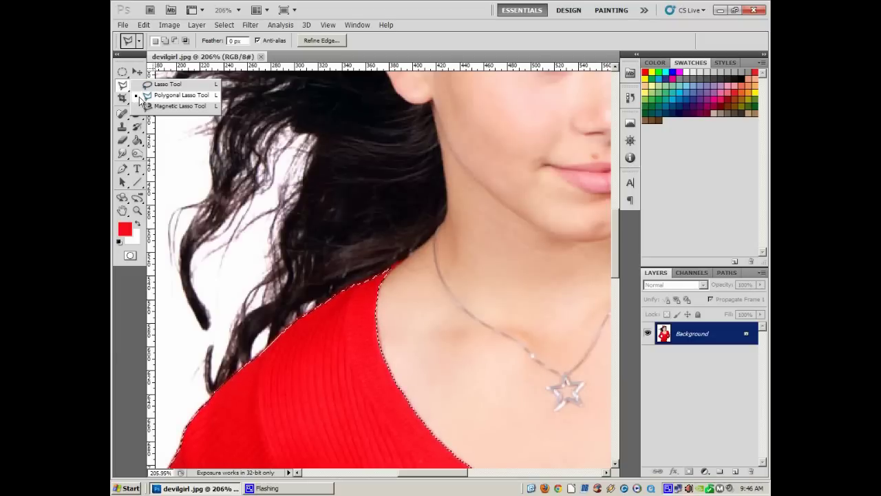
Add the missed right shoulder-top strip with the Polygonal Lasso, then fit the image on screen.
left_click(141, 98)
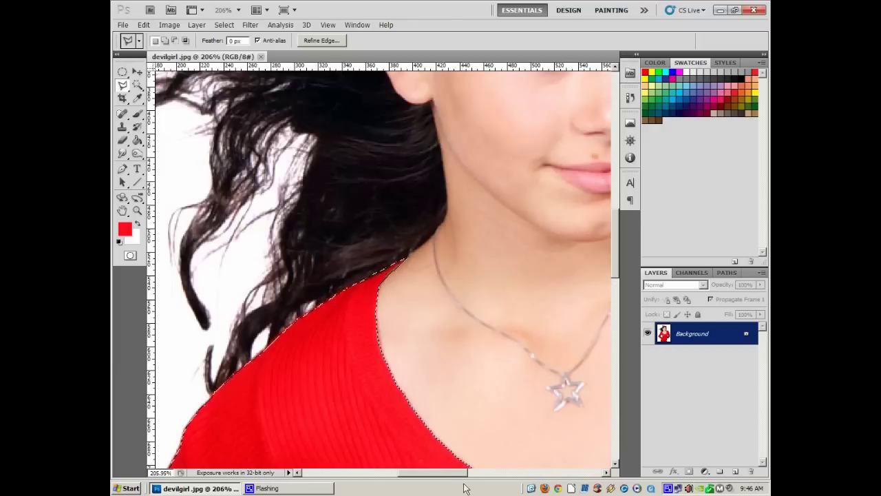
left_click_drag(444, 473, 508, 476)
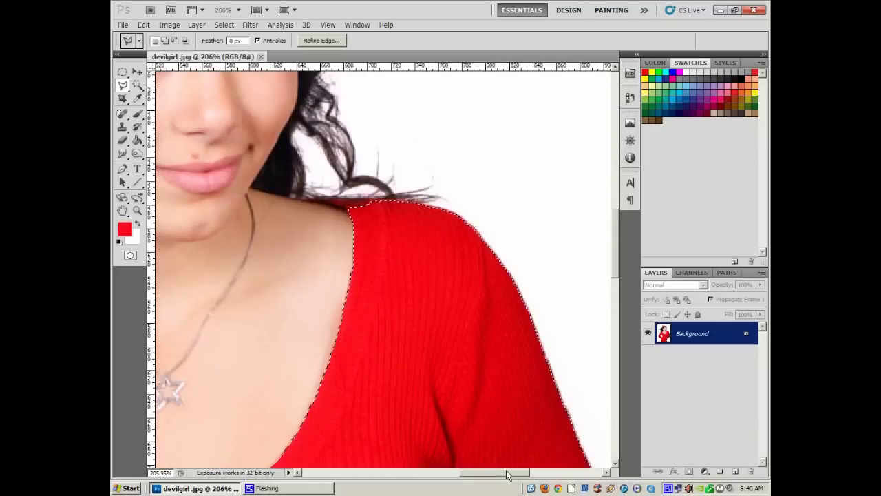
scroll(353, 314, "up", 3)
scroll(354, 314, "up", 1)
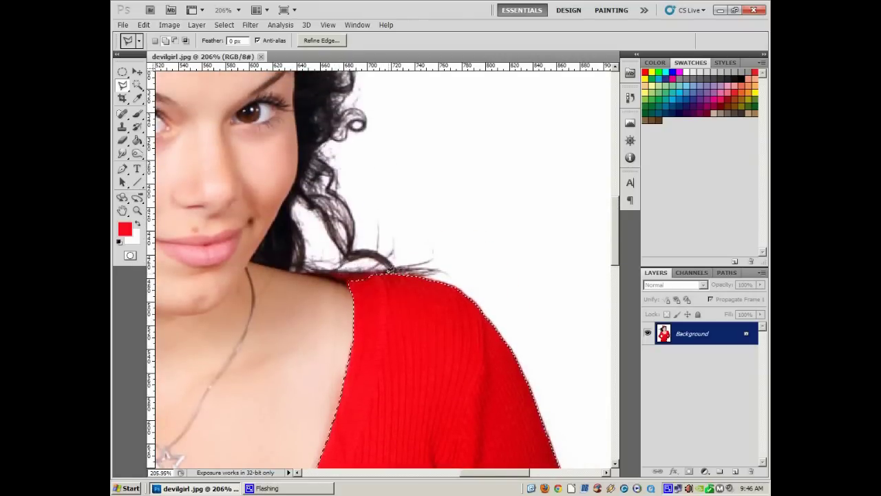
left_click(307, 274)
left_click(350, 280)
key("Return")
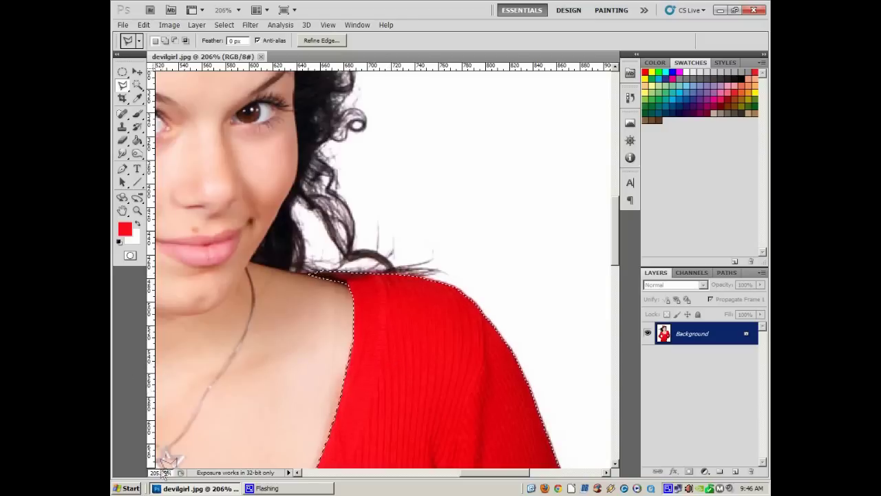
double_click(123, 211)
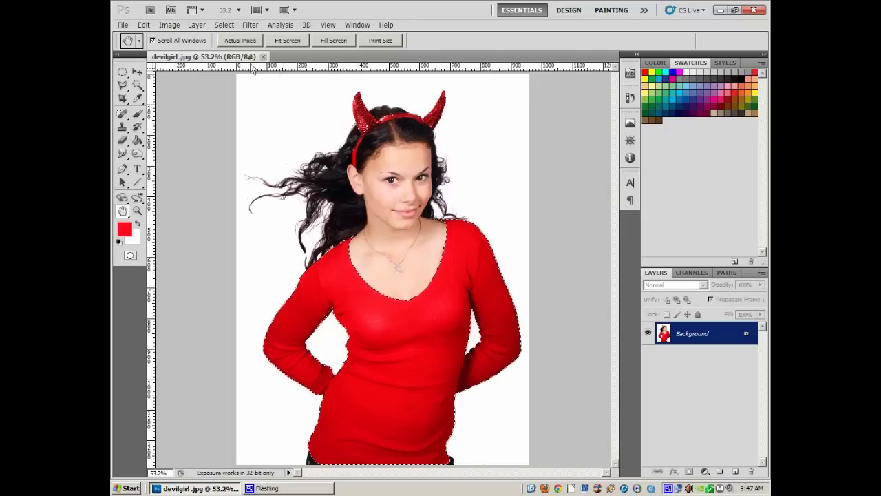
Colorize the selected shirt in Hue/Saturation with Hue 239 and Saturation about 52.
left_click(169, 25)
mouse_move(186, 52)
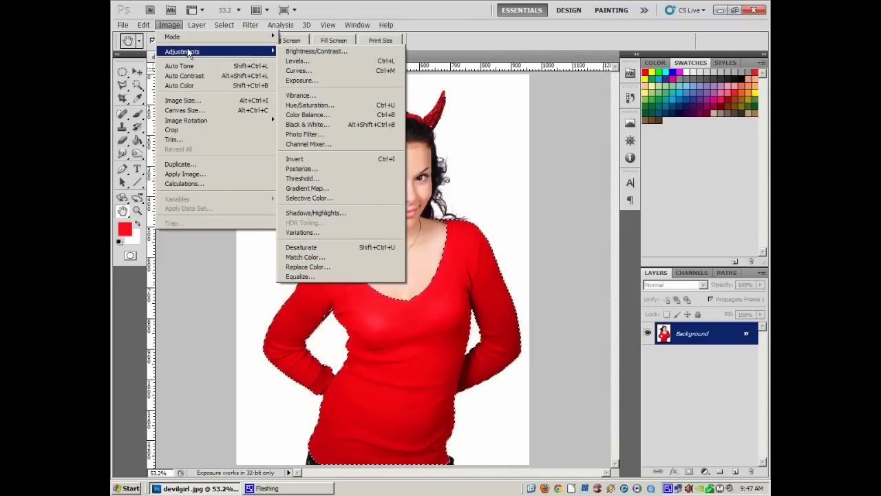
left_click(319, 107)
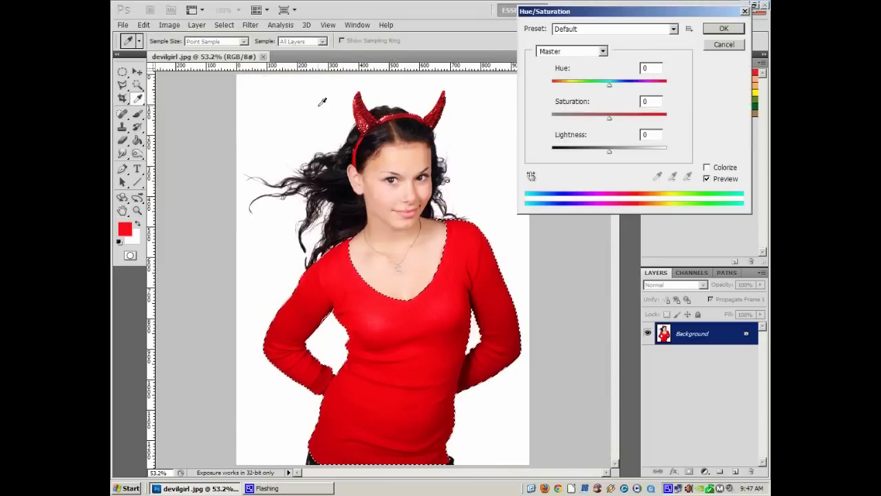
left_click(707, 168)
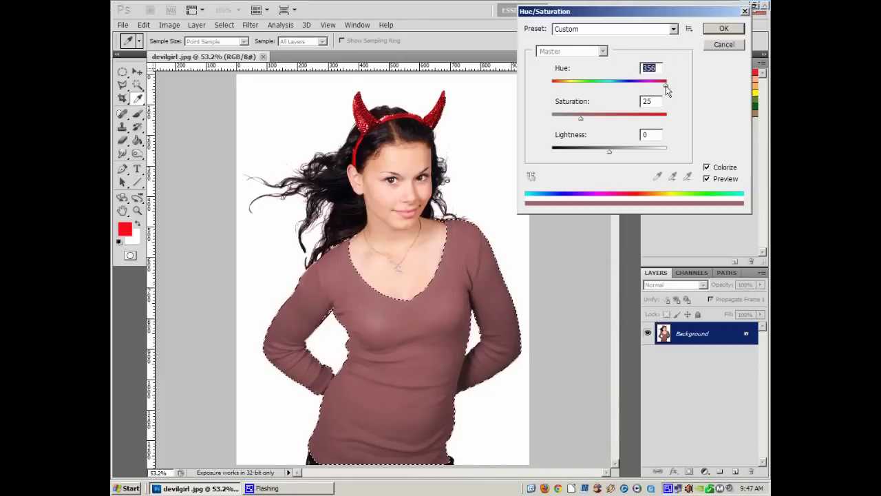
left_click_drag(647, 84, 630, 84)
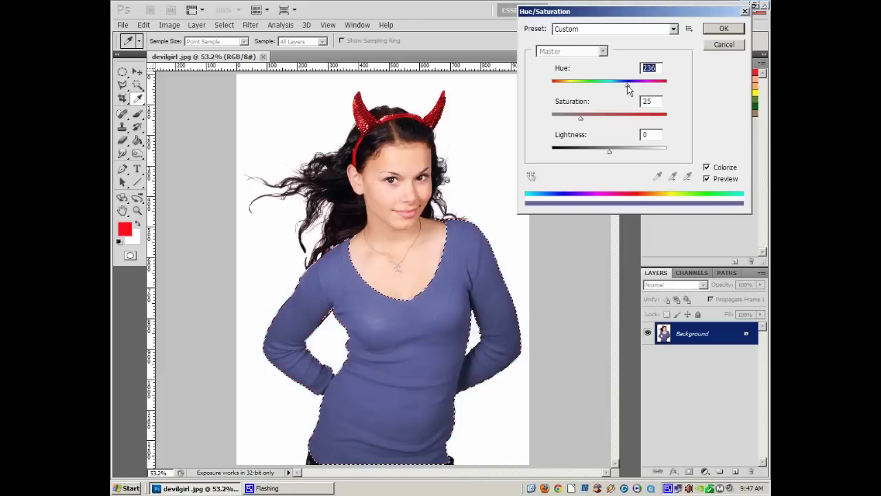
left_click_drag(627, 85, 628, 84)
left_click_drag(582, 117, 612, 119)
Confirm the blue Hue/Saturation change and deselect the shirt.
left_click(724, 28)
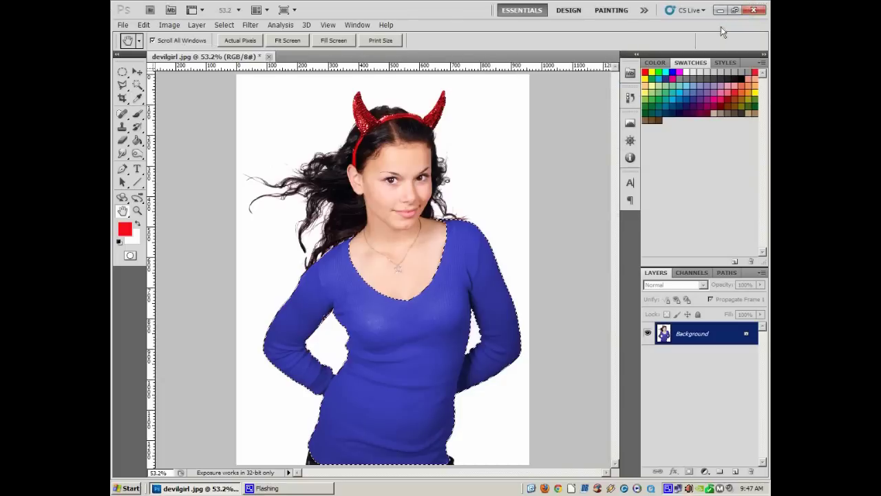
left_click(224, 26)
left_click(232, 45)
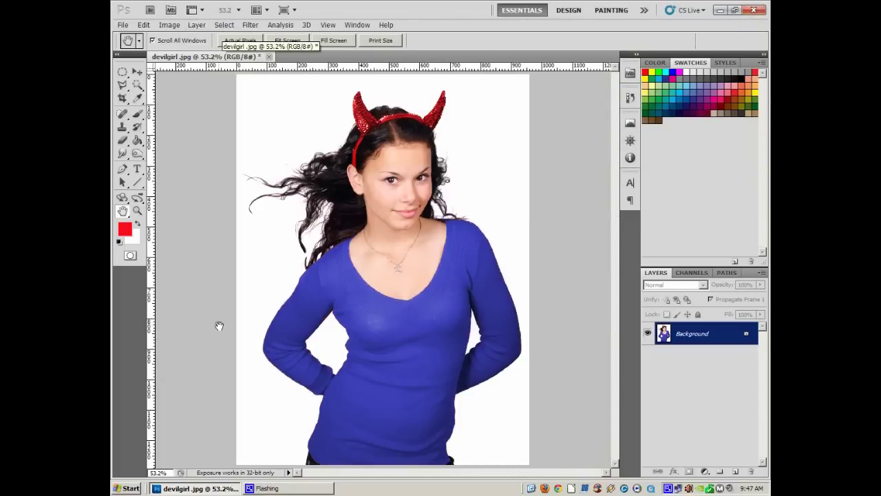
left_click(136, 215)
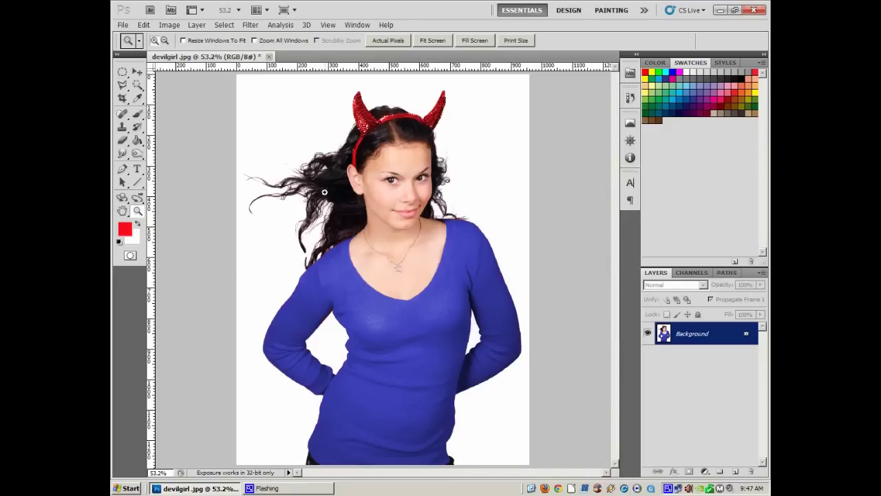
Zoom in on the face and drag an elliptical selection around the left eye's iris.
left_click_drag(356, 149, 451, 213)
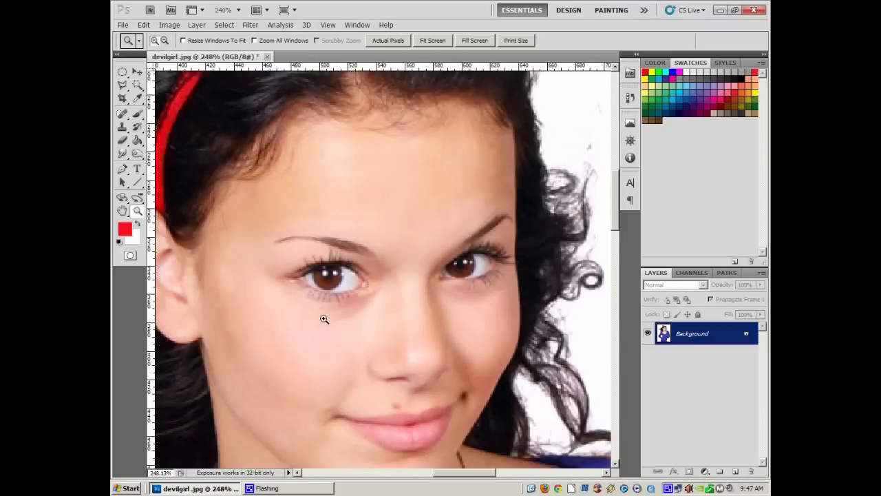
left_click(122, 73)
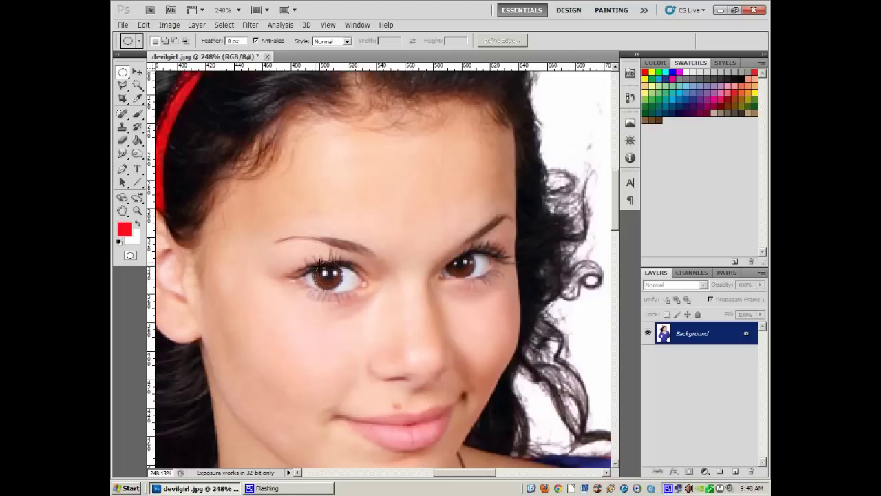
left_click_drag(315, 264, 343, 290)
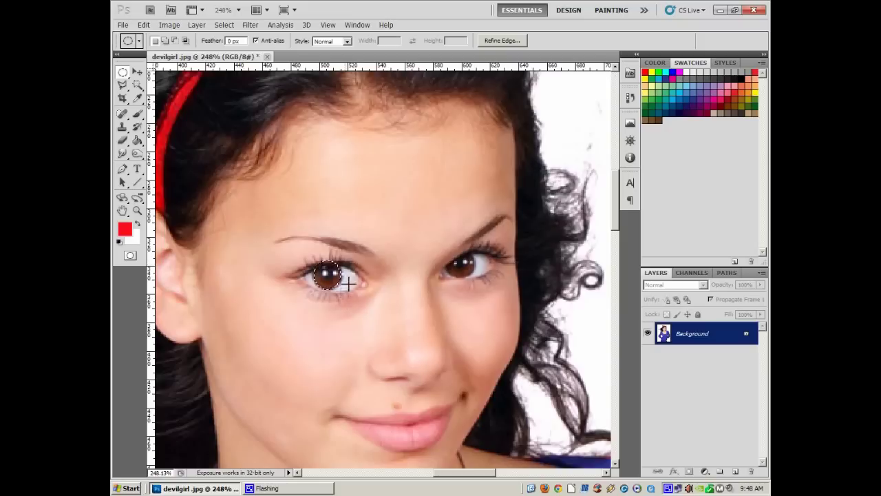
left_click(137, 212)
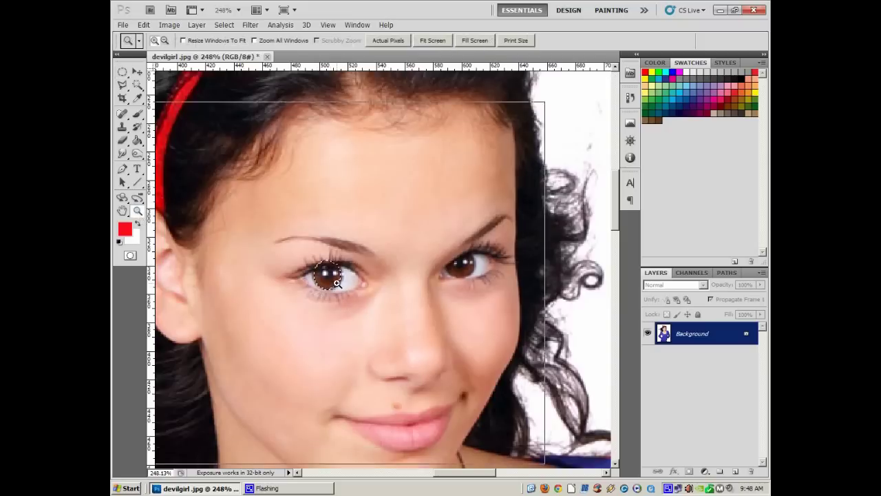
Zoom to 400% and subtract the upper eyelid from the iris selection with the Polygonal Lasso.
left_click(347, 282)
left_click(347, 283)
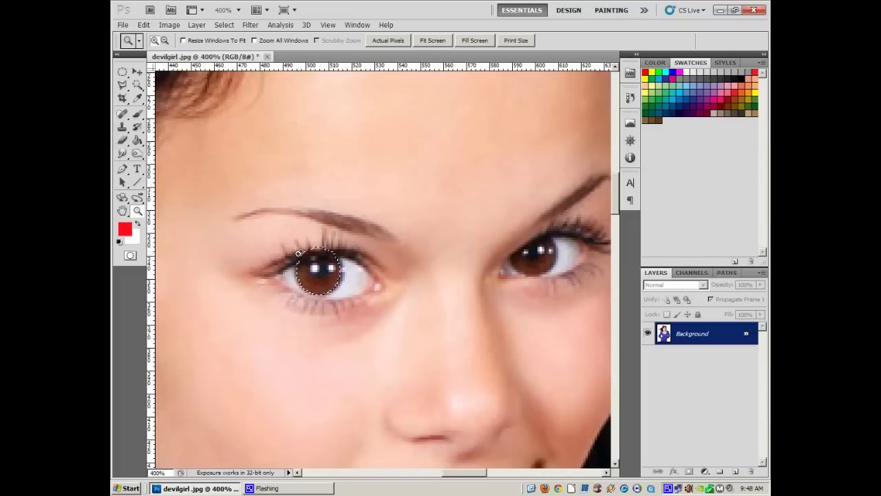
left_click(122, 87)
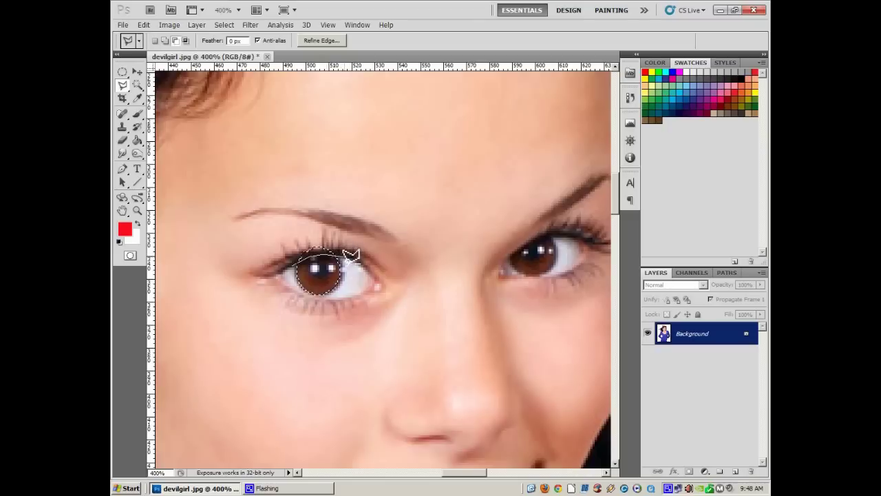
left_click(346, 253)
left_click(321, 222)
left_click(259, 242)
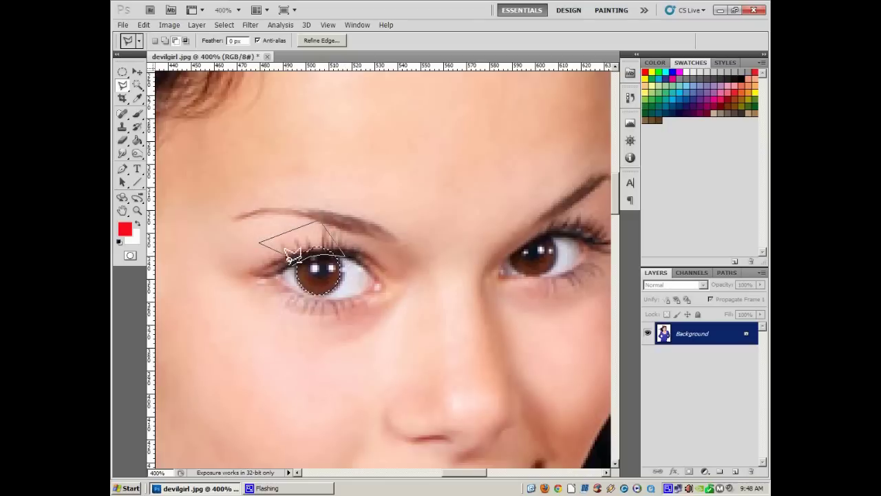
left_click(296, 265)
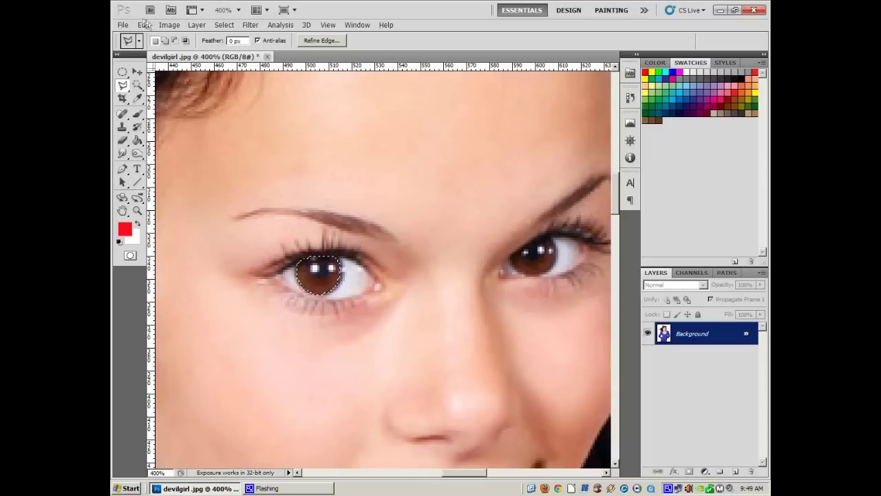
Colorize the left iris at Hue 60, Saturation 100, apply it and deselect.
left_click(169, 24)
mouse_move(176, 54)
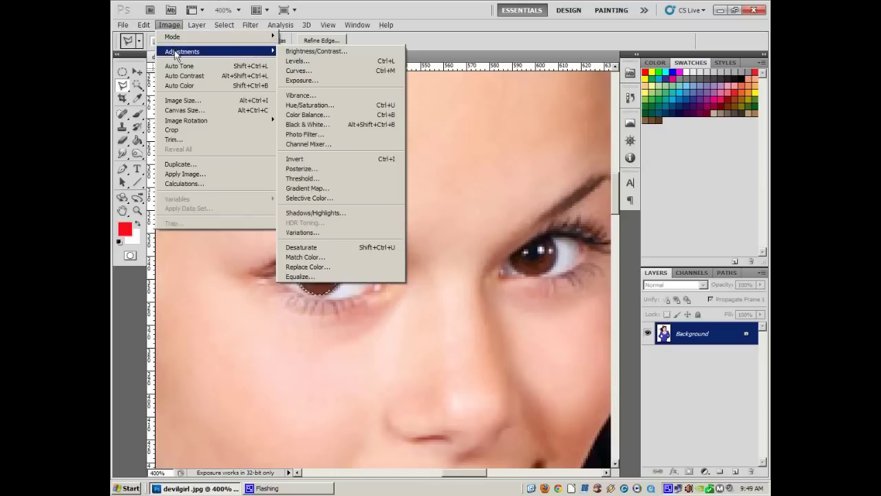
left_click(321, 107)
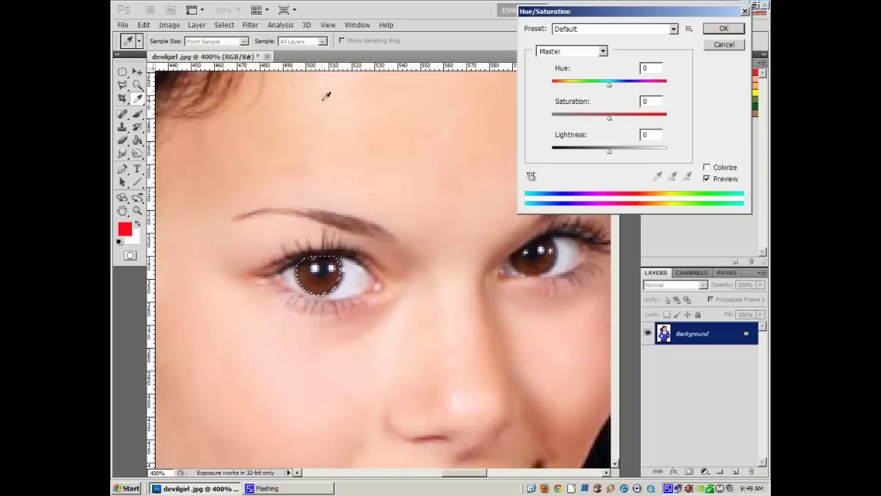
left_click(707, 168)
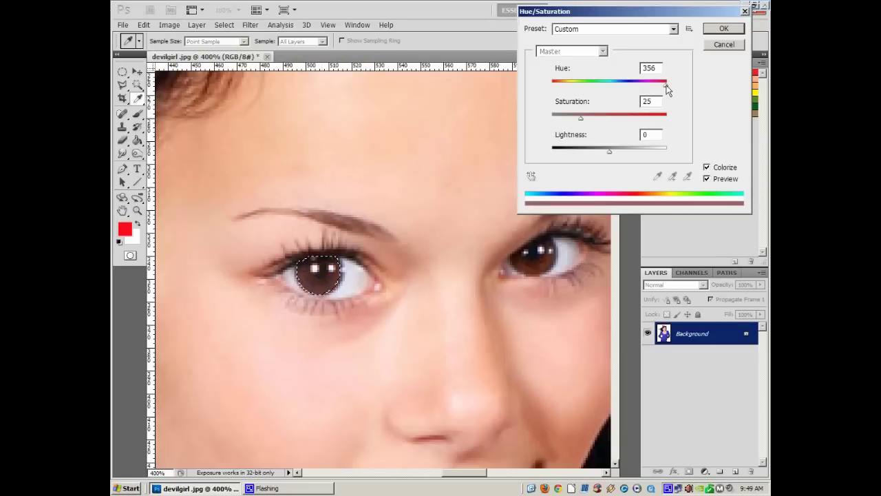
left_click_drag(665, 86, 571, 84)
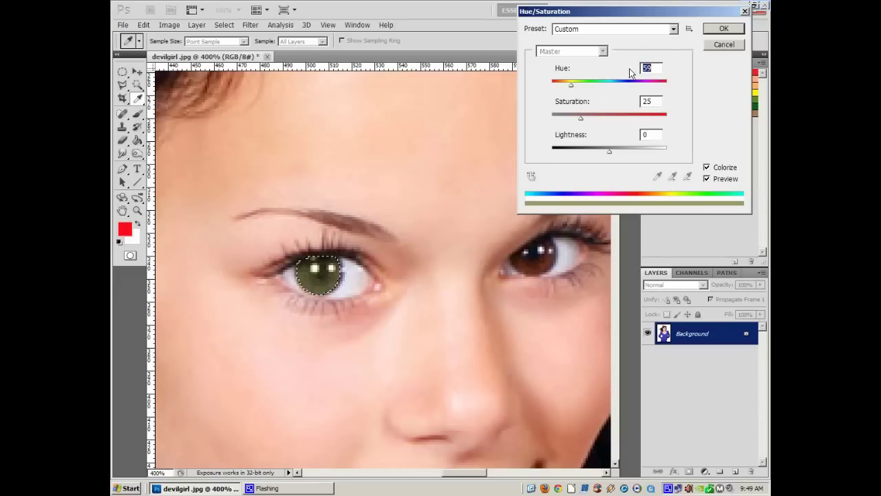
type("60")
left_click_drag(584, 118, 664, 124)
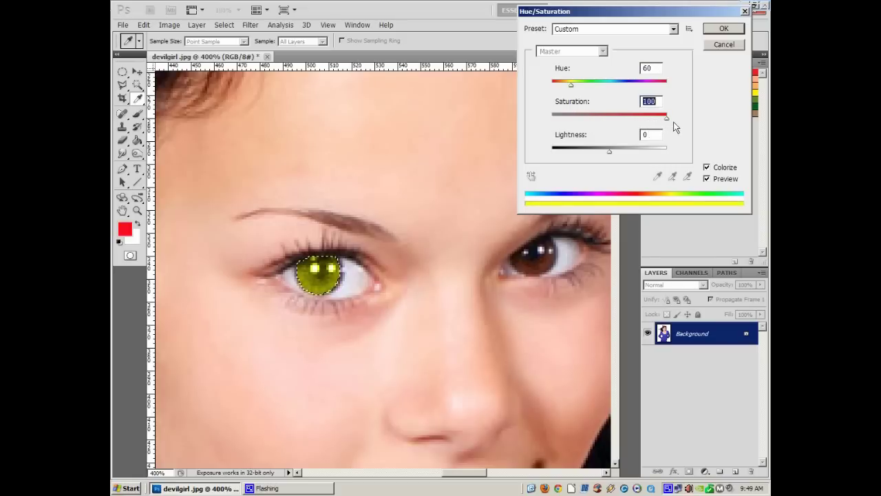
left_click(729, 28)
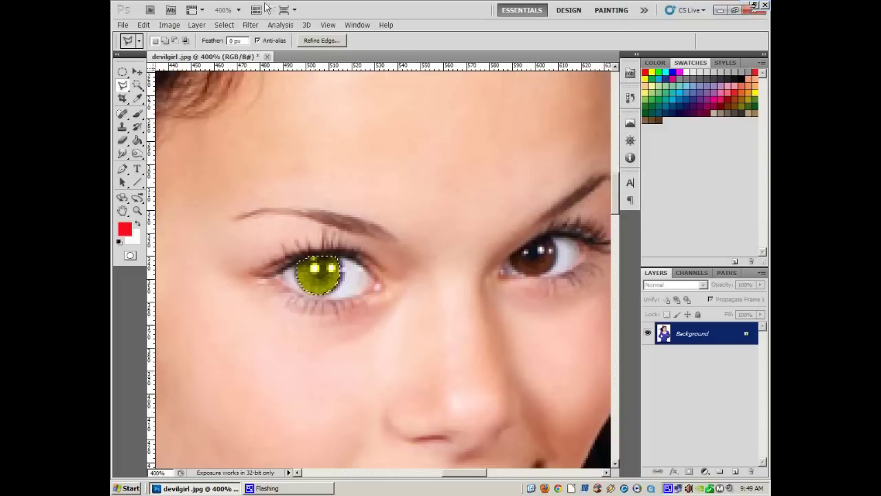
left_click(230, 26)
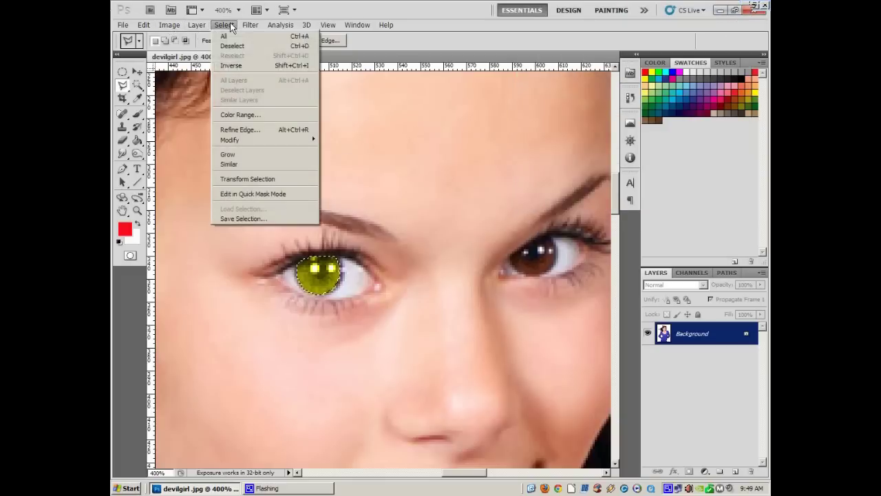
left_click(232, 44)
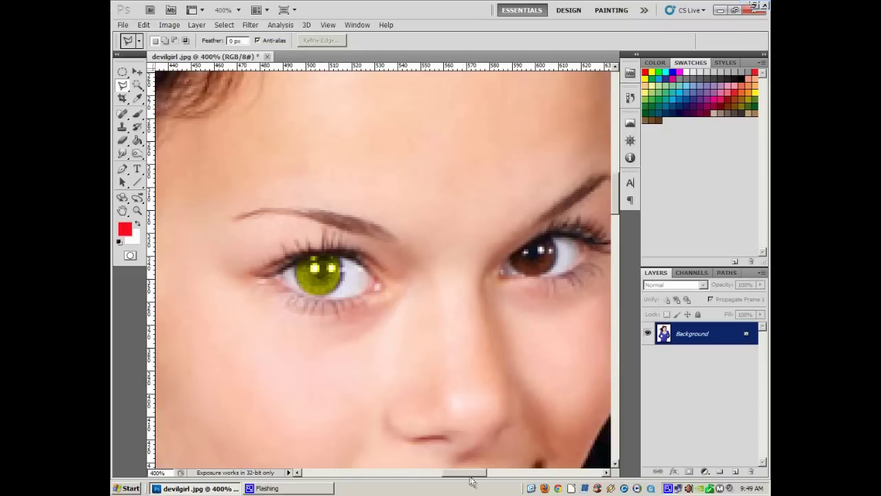
Draw an elliptical selection around the right eye's brown iris.
left_click_drag(473, 475, 480, 476)
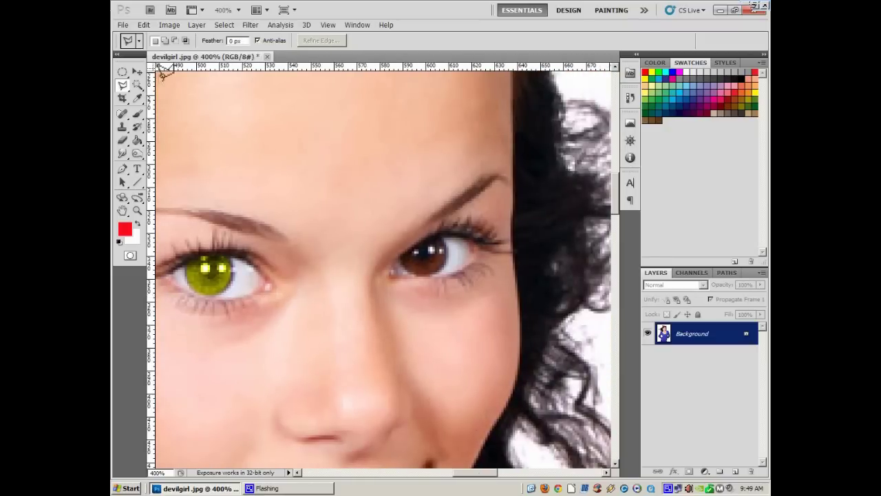
left_click(123, 73)
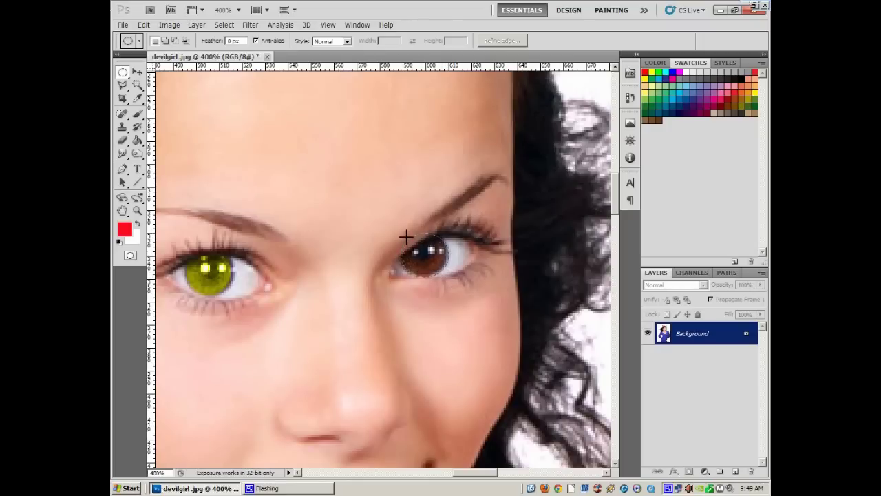
left_click_drag(406, 237, 402, 233)
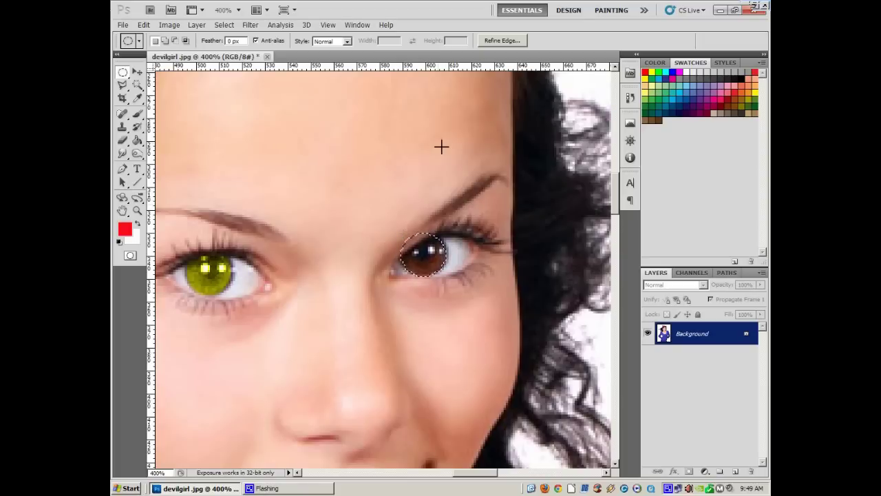
Trim the upper-eyelid area off the iris selection with the Polygonal Lasso.
left_click(123, 86)
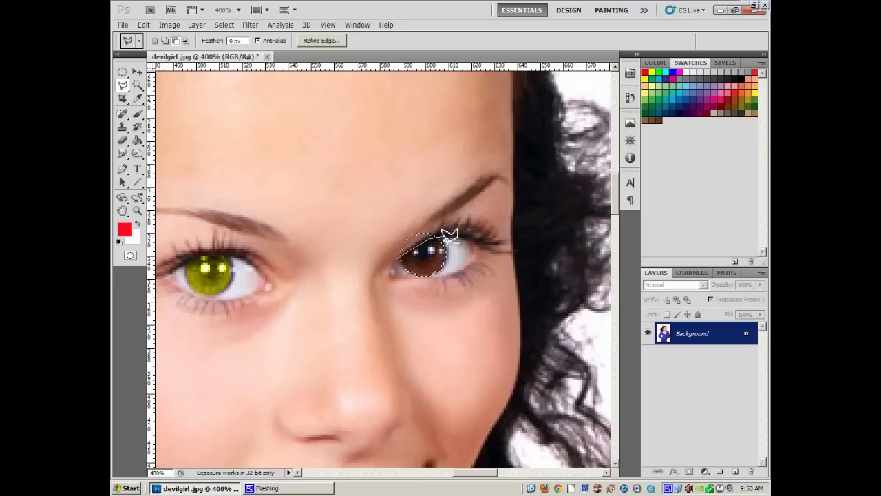
left_click(420, 205)
left_click(387, 236)
double_click(399, 256)
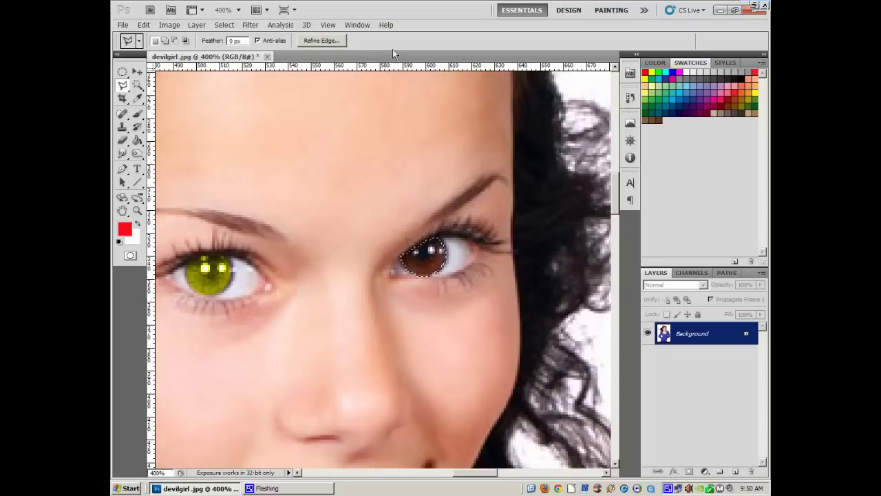
Colorize the right iris yellow-green at Hue 61, Saturation 100, then deselect.
left_click(169, 24)
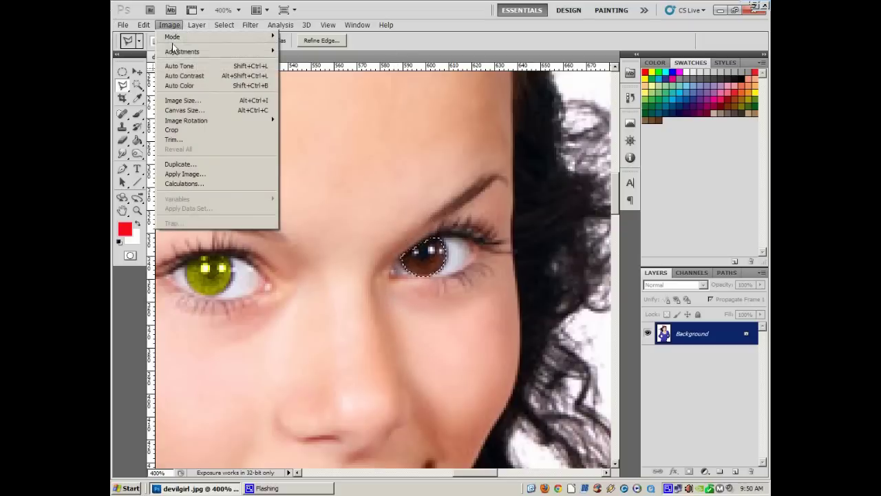
mouse_move(177, 51)
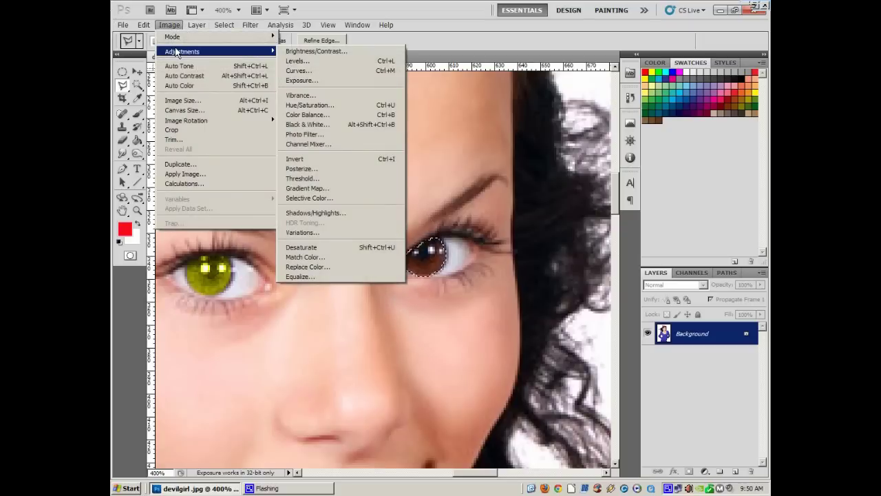
left_click(311, 106)
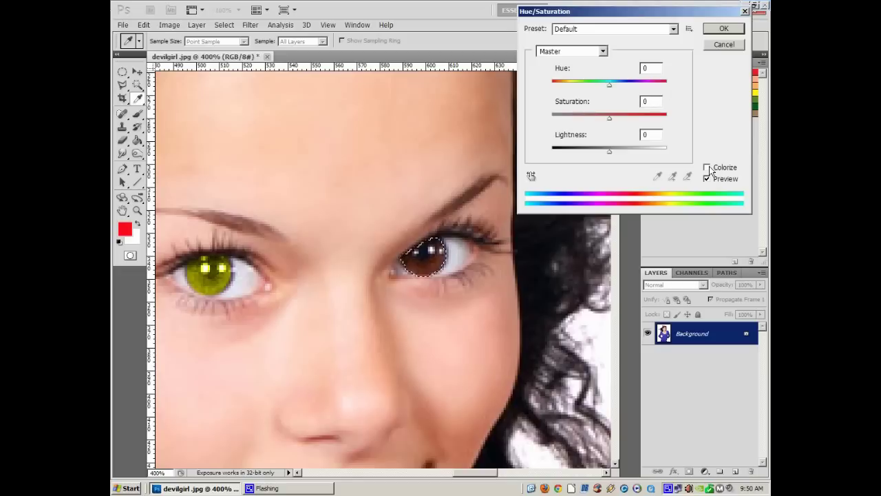
left_click(707, 167)
left_click_drag(667, 85, 572, 87)
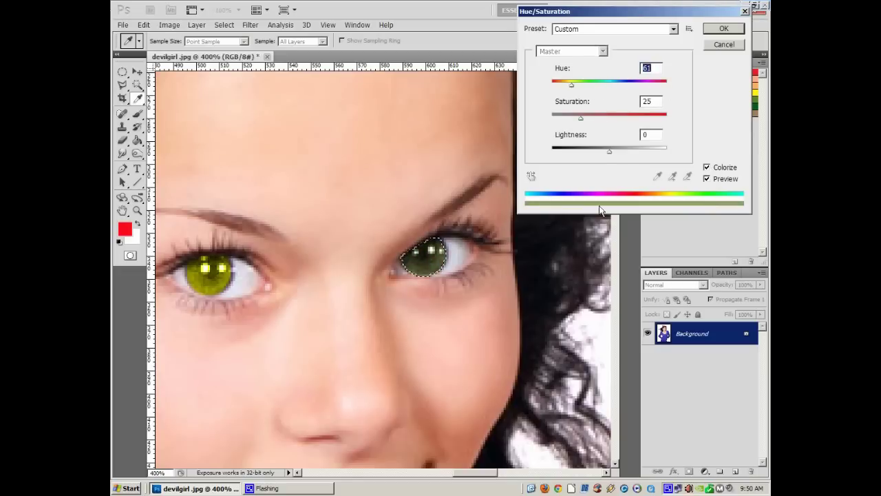
left_click_drag(581, 118, 668, 118)
left_click(723, 28)
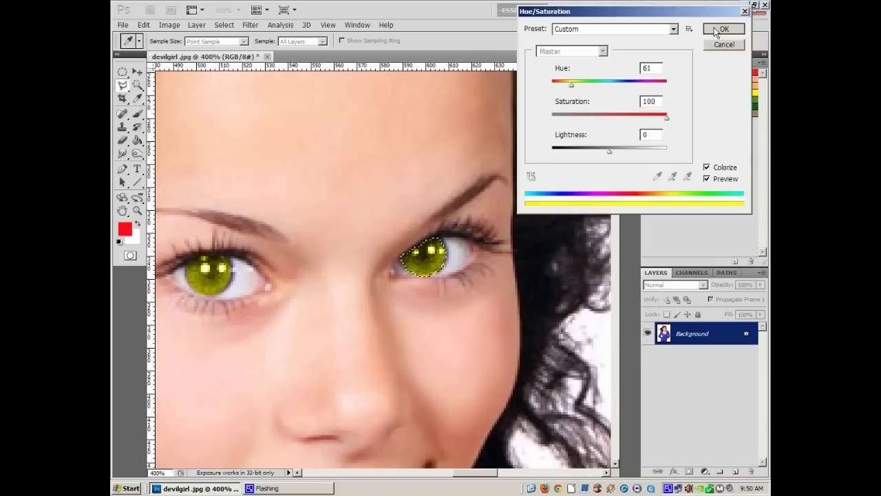
left_click(222, 25)
left_click(232, 45)
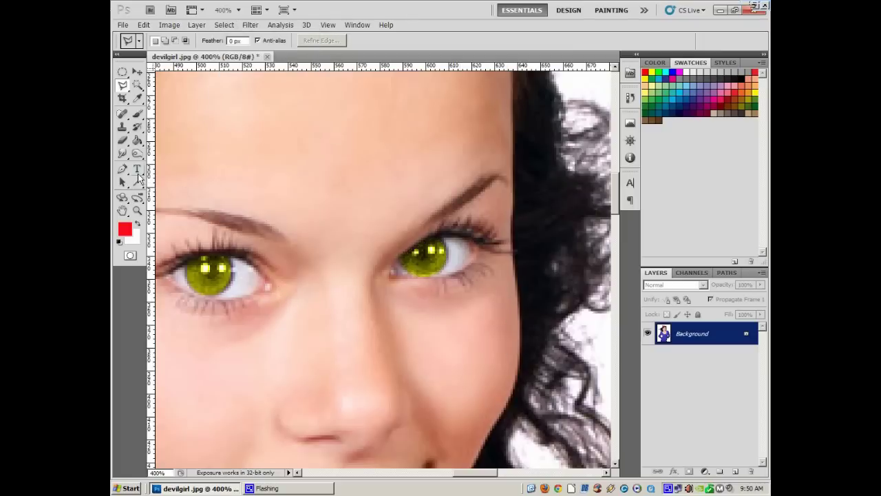
Brighten the irises with the Dodge tool at Midtones, 50% exposure, viewing at 100%.
left_click(137, 157)
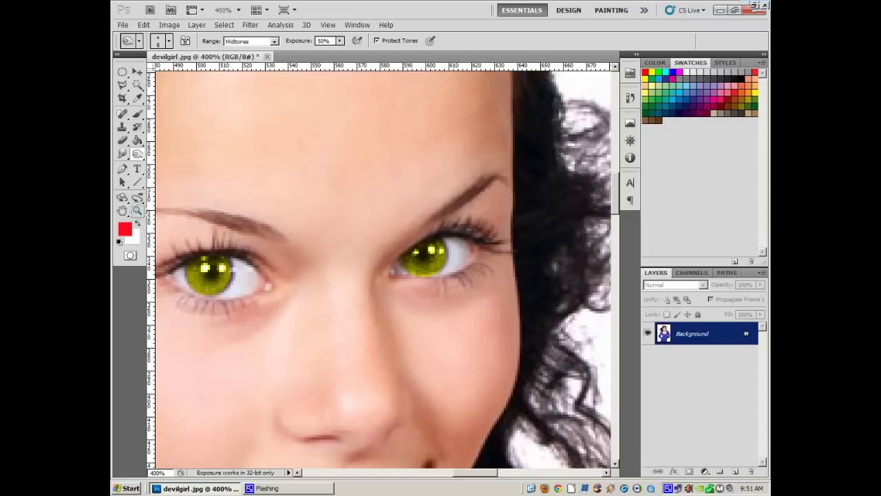
double_click(137, 211)
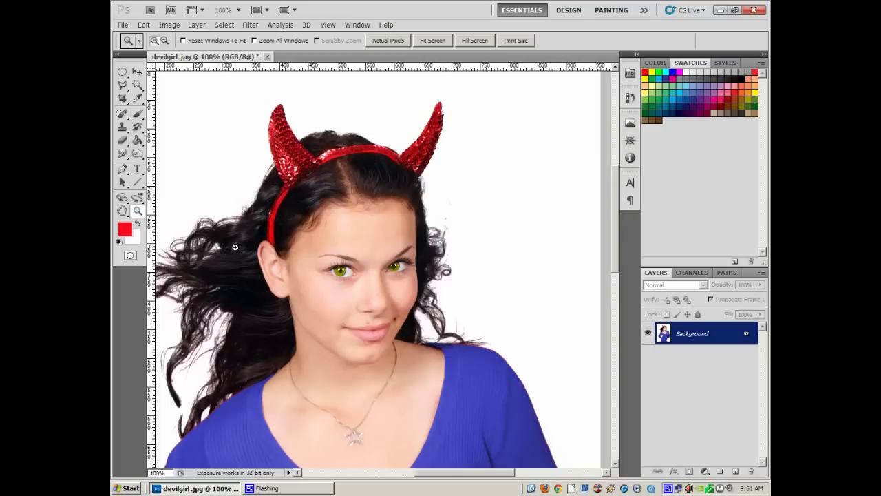
left_click_drag(308, 238, 435, 301)
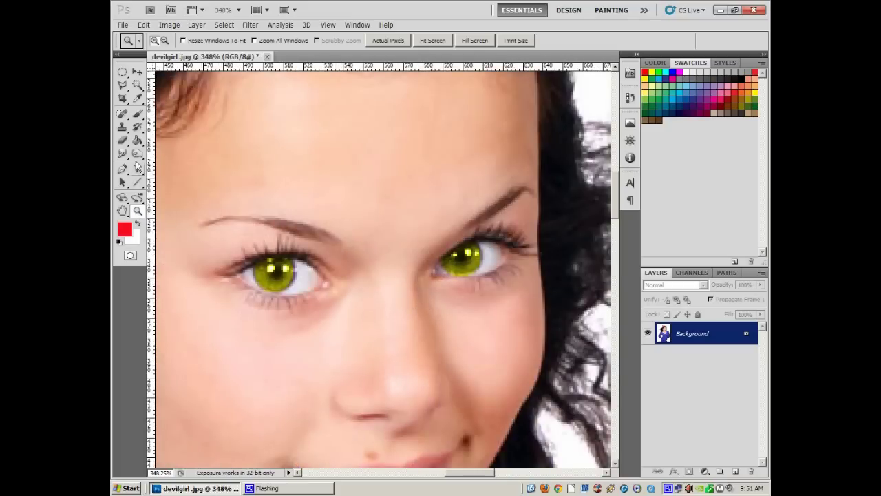
Smudge the left and right irises vertically at 60% strength into slit pupils.
left_click(123, 153)
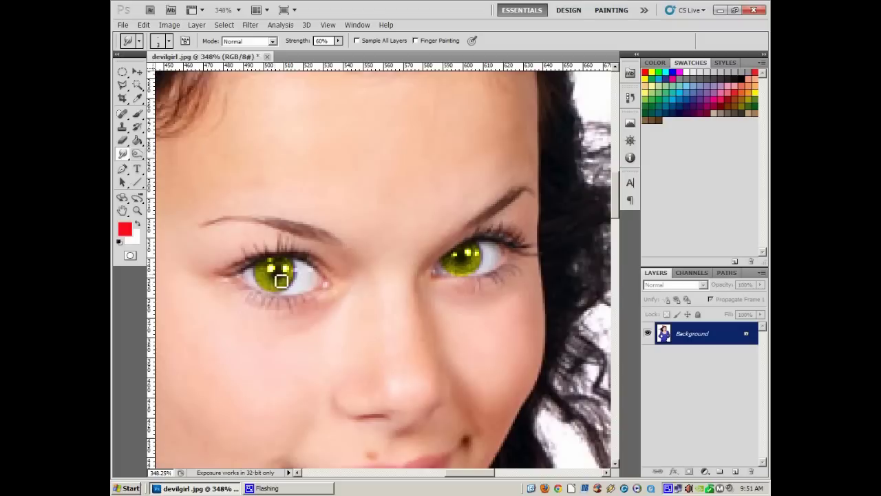
left_click_drag(283, 281, 283, 275)
mouse_move(285, 282)
left_mouse_down()
mouse_move(281, 291)
mouse_move(281, 263)
left_mouse_up()
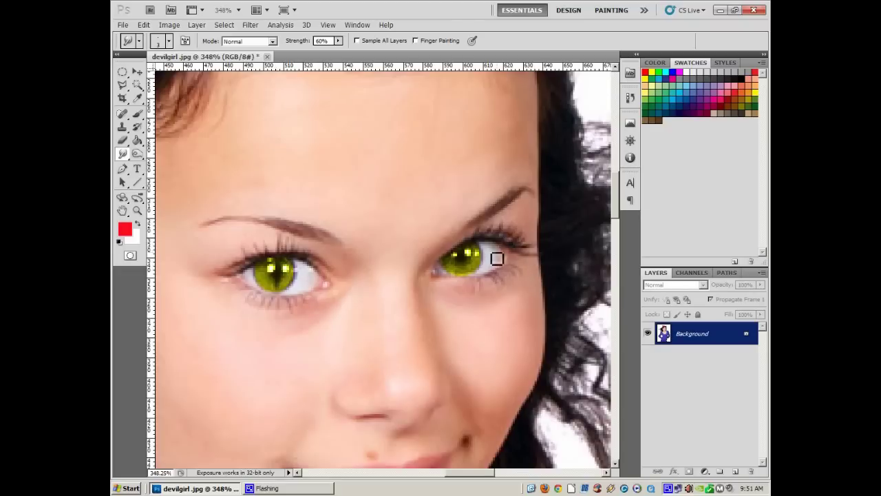
mouse_move(467, 277)
left_mouse_down()
mouse_move(468, 252)
mouse_move(454, 252)
left_mouse_up()
mouse_move(285, 273)
left_mouse_down()
mouse_move(283, 281)
mouse_move(283, 263)
mouse_move(276, 290)
left_mouse_up()
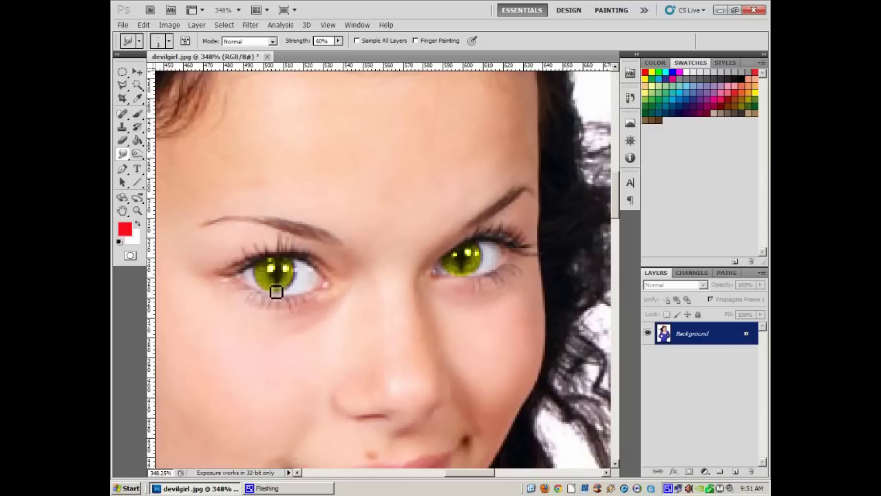
double_click(137, 212)
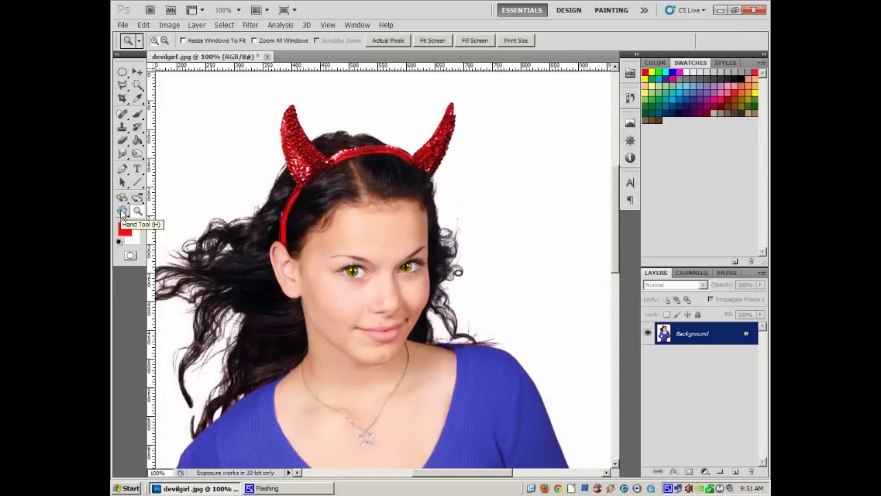
Fit the whole portrait on screen and switch to the Magic Wand at Tolerance 50.
double_click(122, 211)
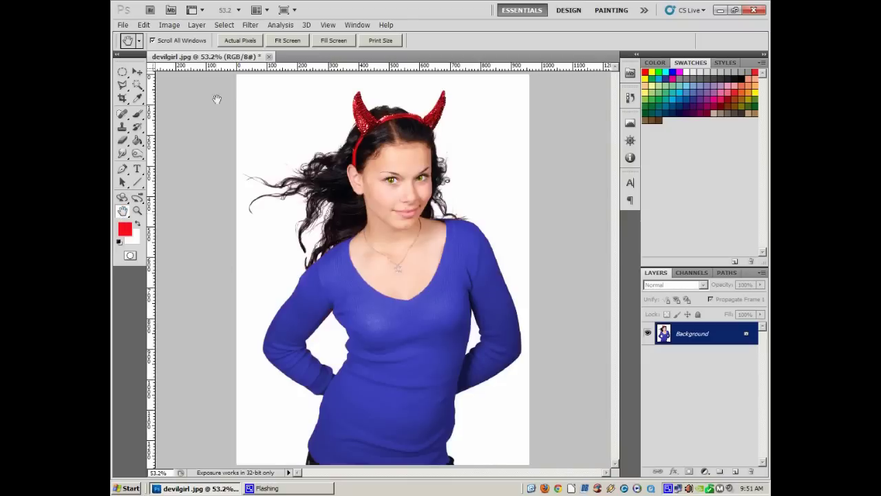
left_click(222, 24)
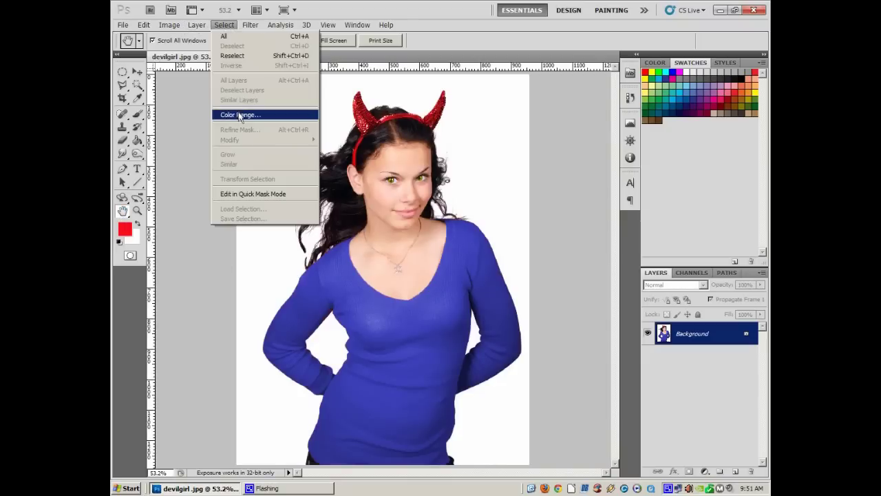
left_click(229, 27)
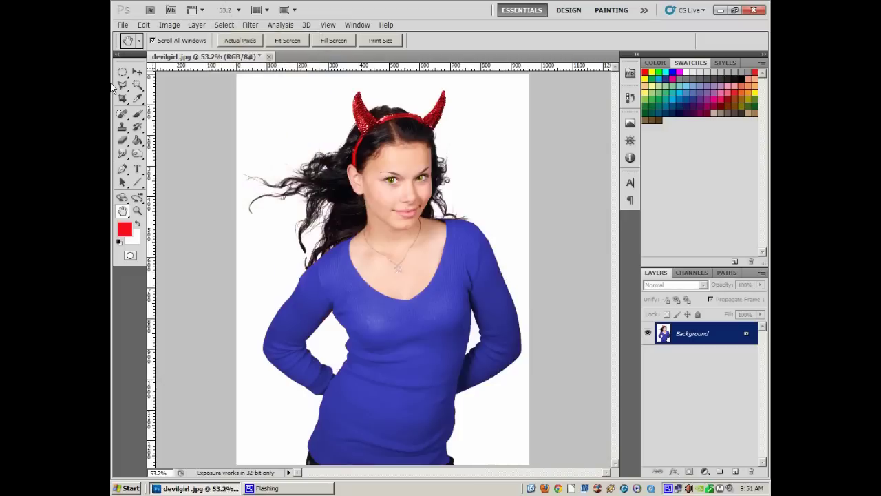
left_click(137, 84)
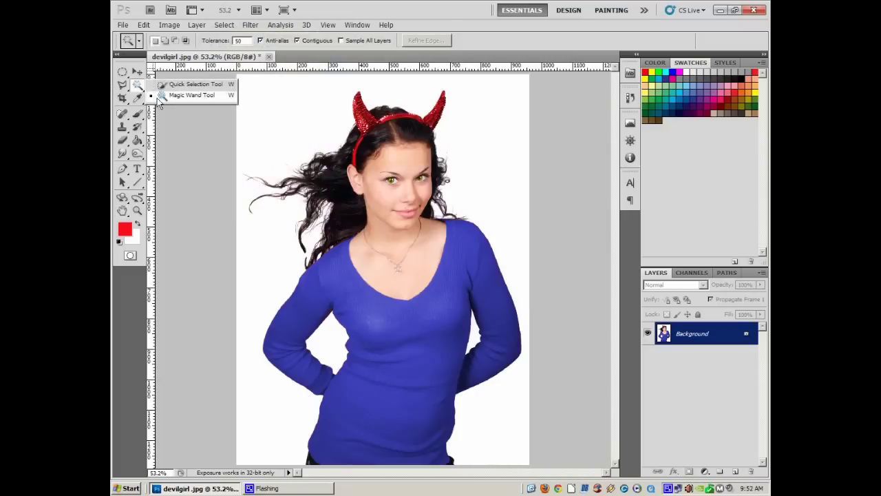
left_click(378, 13)
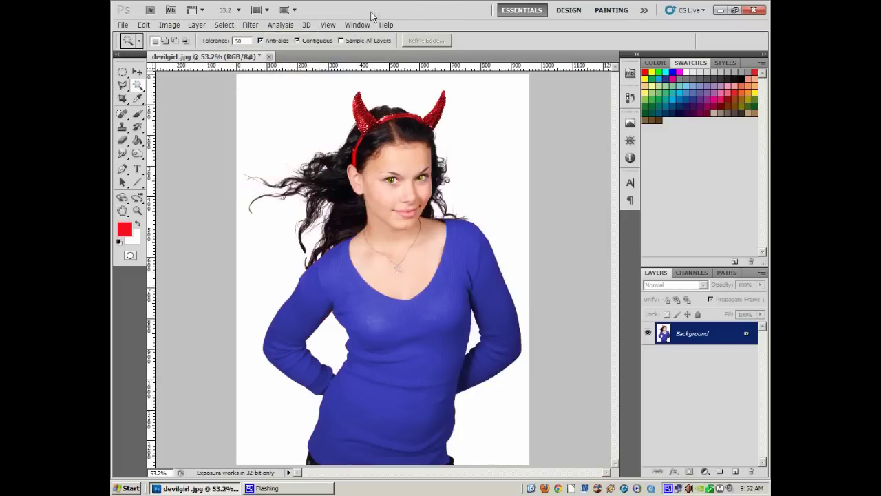